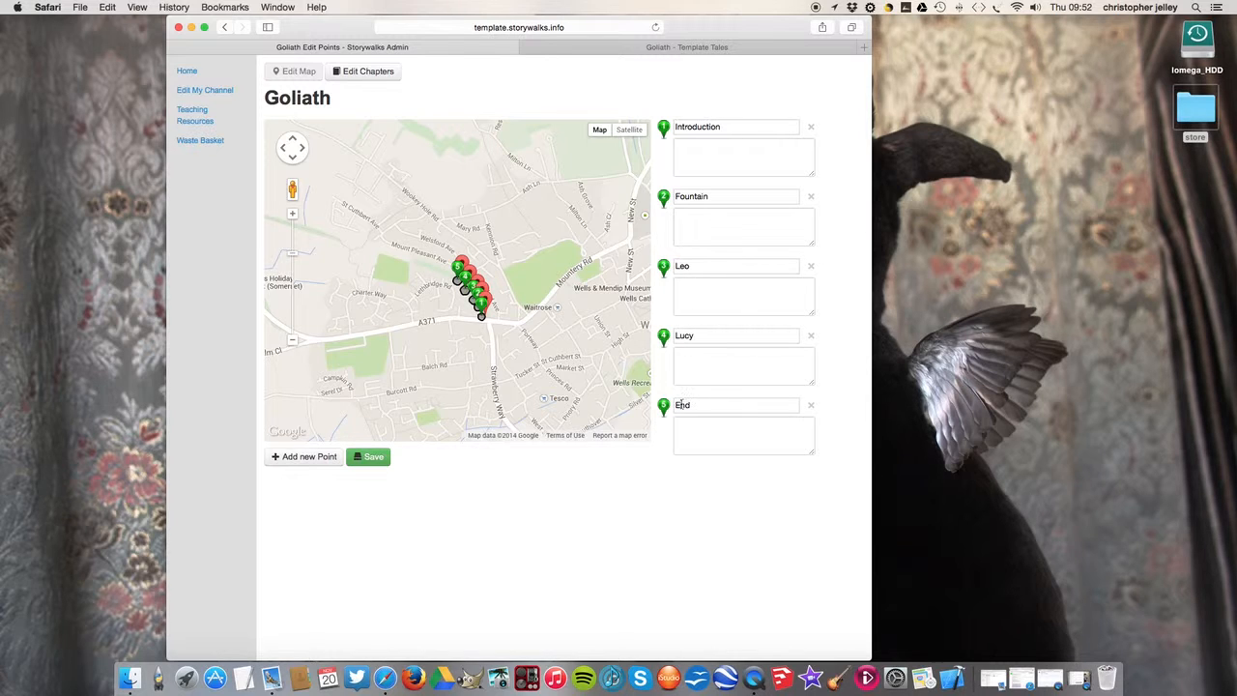
# Step: Open the chapter editing for Goliath and insert a chapter titled "Introduction to story" at the Introduction point
pyautogui.click(380, 79)
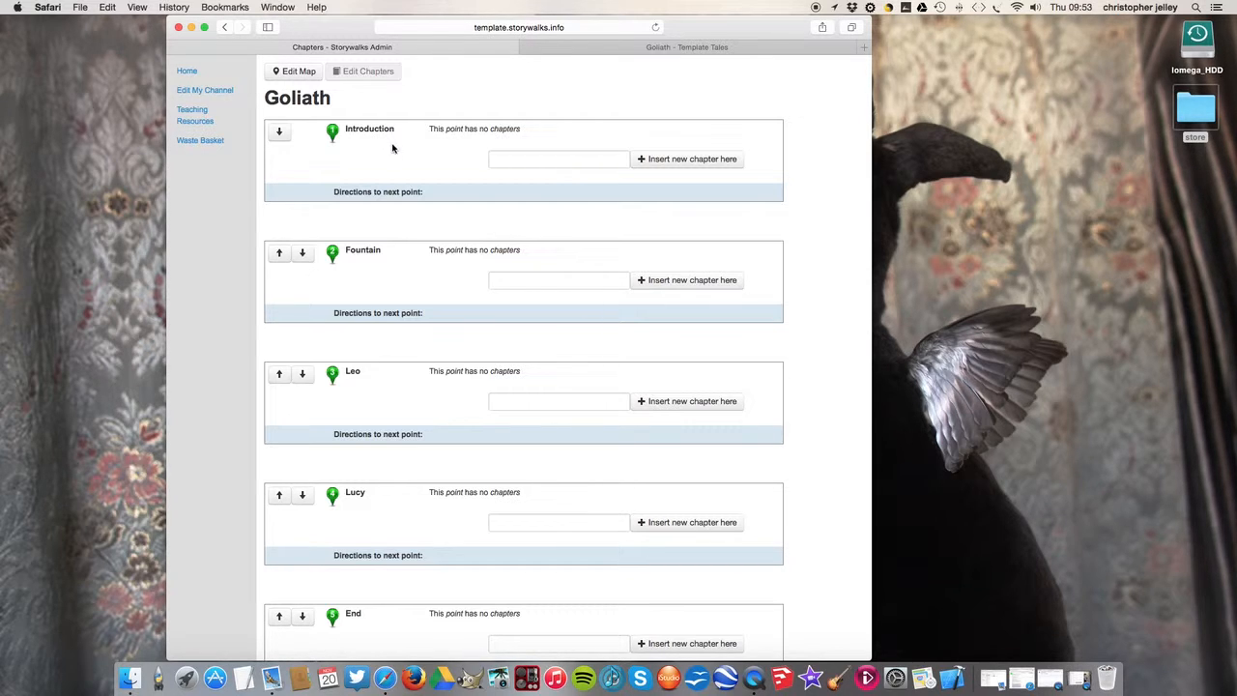
pyautogui.click(512, 160)
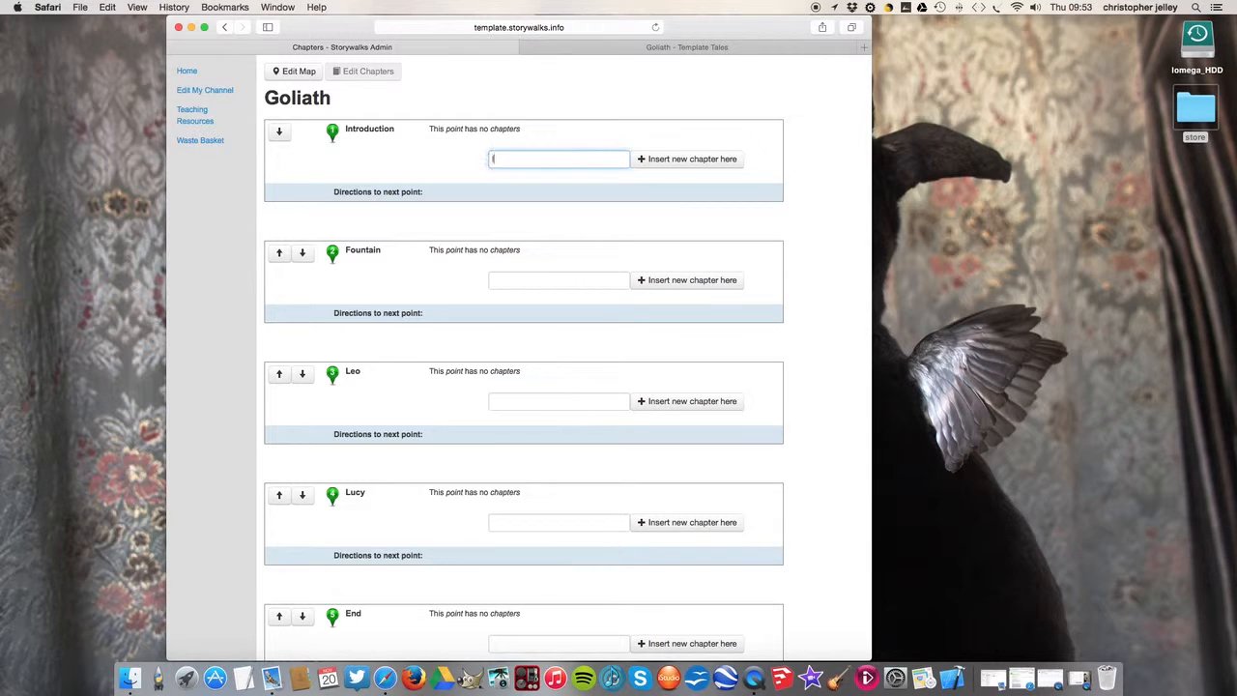
pyautogui.write('Introductio n to story')
pyautogui.click(662, 166)
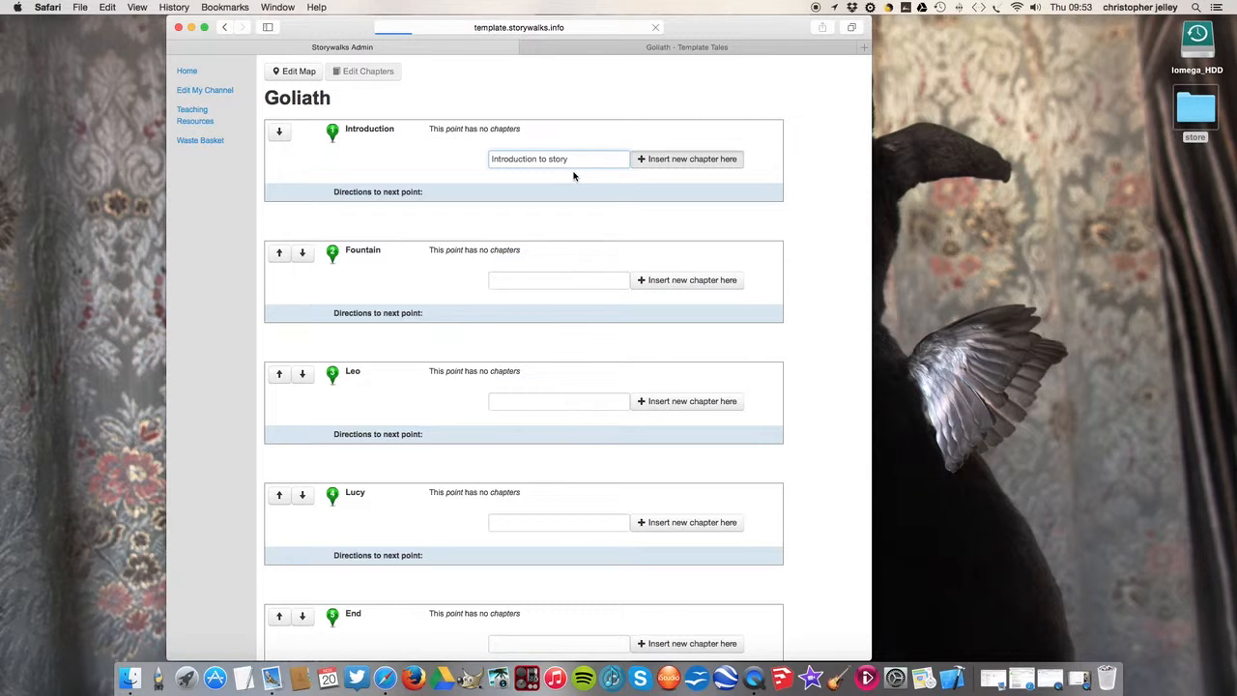
# Step: Write "Hello this is the beginning part of the tale." as the text of the introduction chapter and save it
pyautogui.click(397, 175)
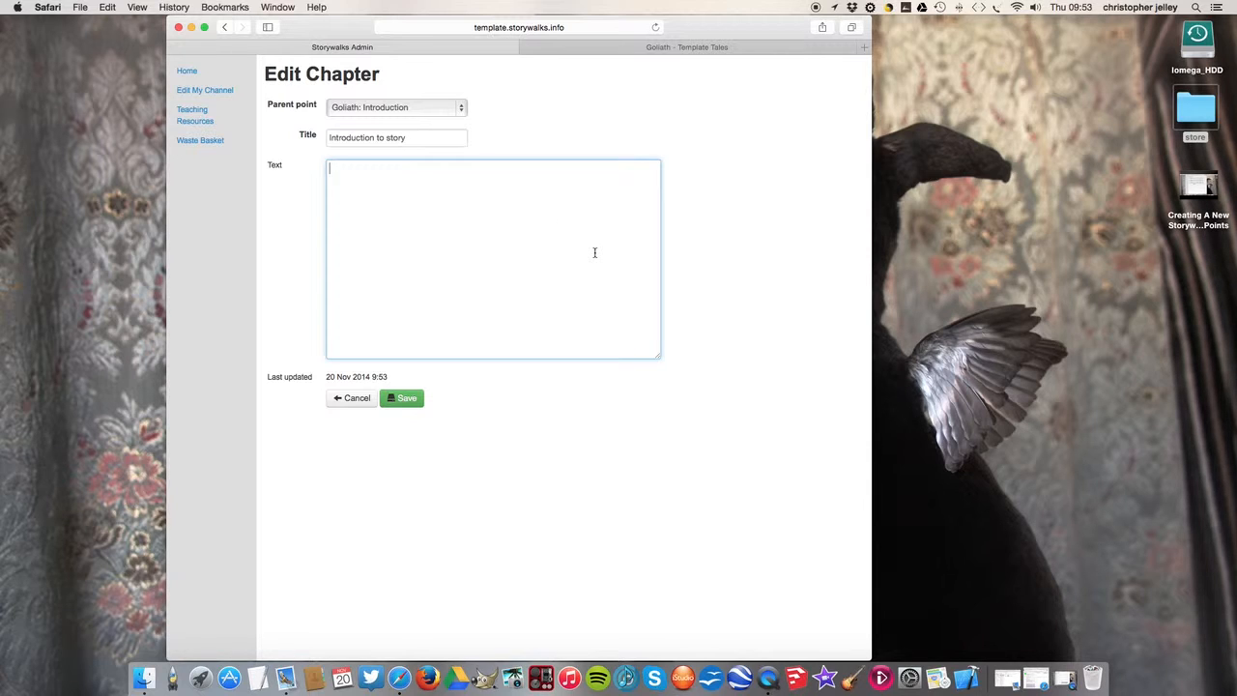
pyautogui.write('Hello this is the beginning part of the ')
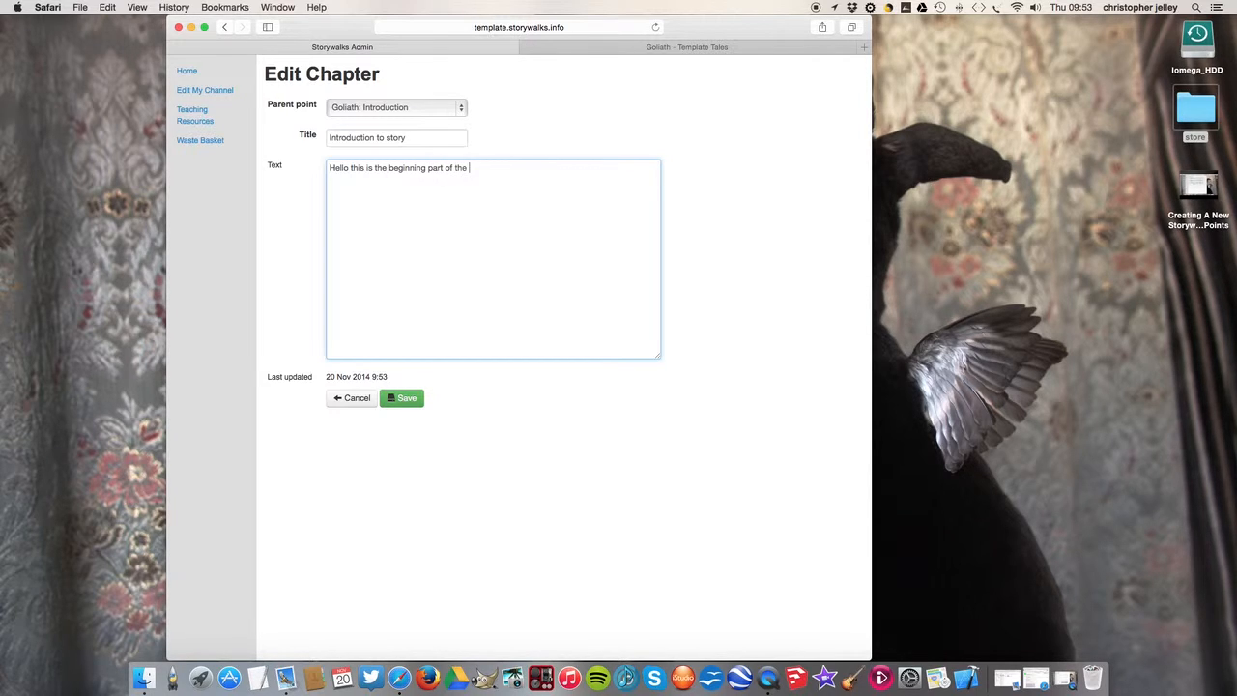
pyautogui.write('tale.')
pyautogui.click(423, 399)
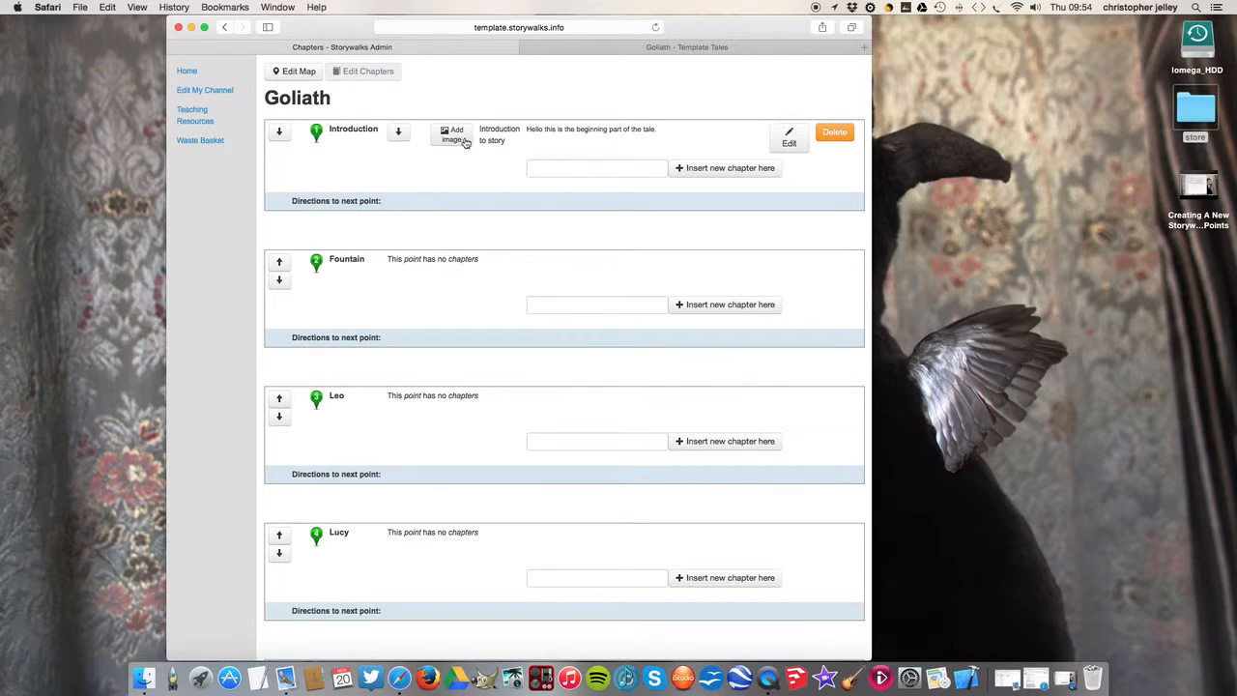
# Step: Add a separate second paragraph, "Help me I'm melting!", to the introduction chapter's text and save it
pyautogui.click(789, 137)
pyautogui.click(538, 174)
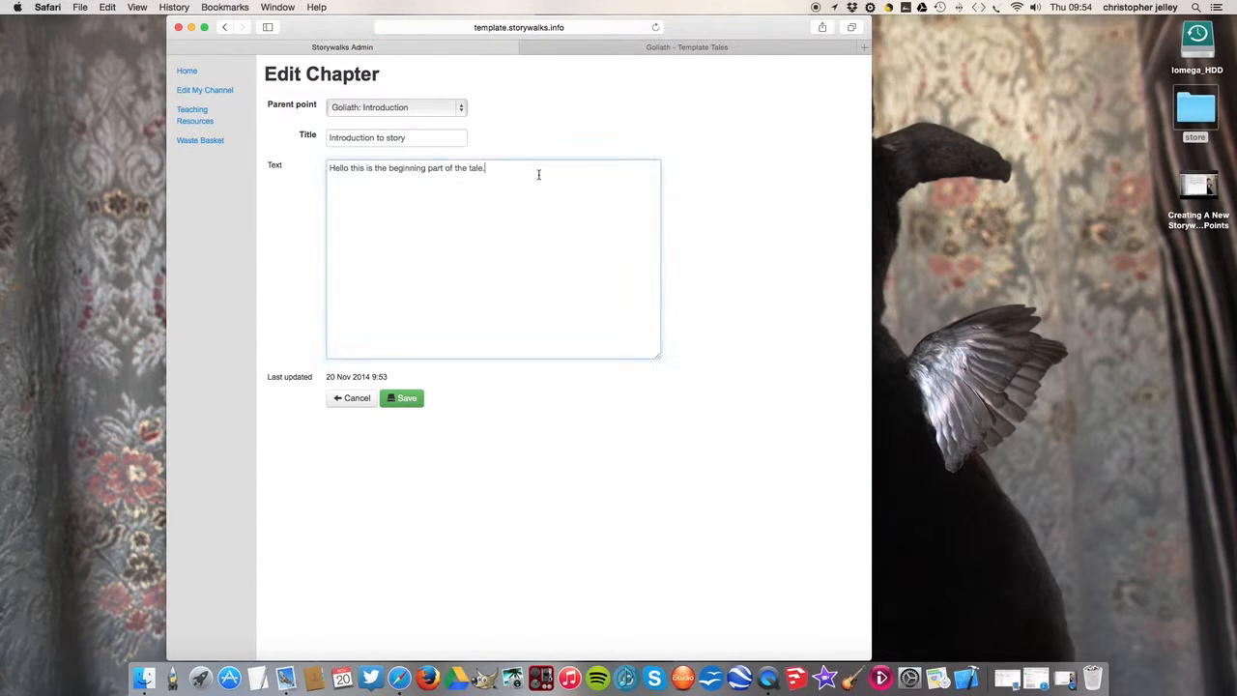
pyautogui.write('I woul')
pyautogui.press('BackSpace')
pyautogui.press('BackSpace')
pyautogui.press('BackSpace')
pyautogui.press('BackSpace')
pyautogui.press('BackSpace')
pyautogui.press('BackSpace')
pyautogui.press('Return')
pyautogui.write('Help me l')
pyautogui.write("'m me")
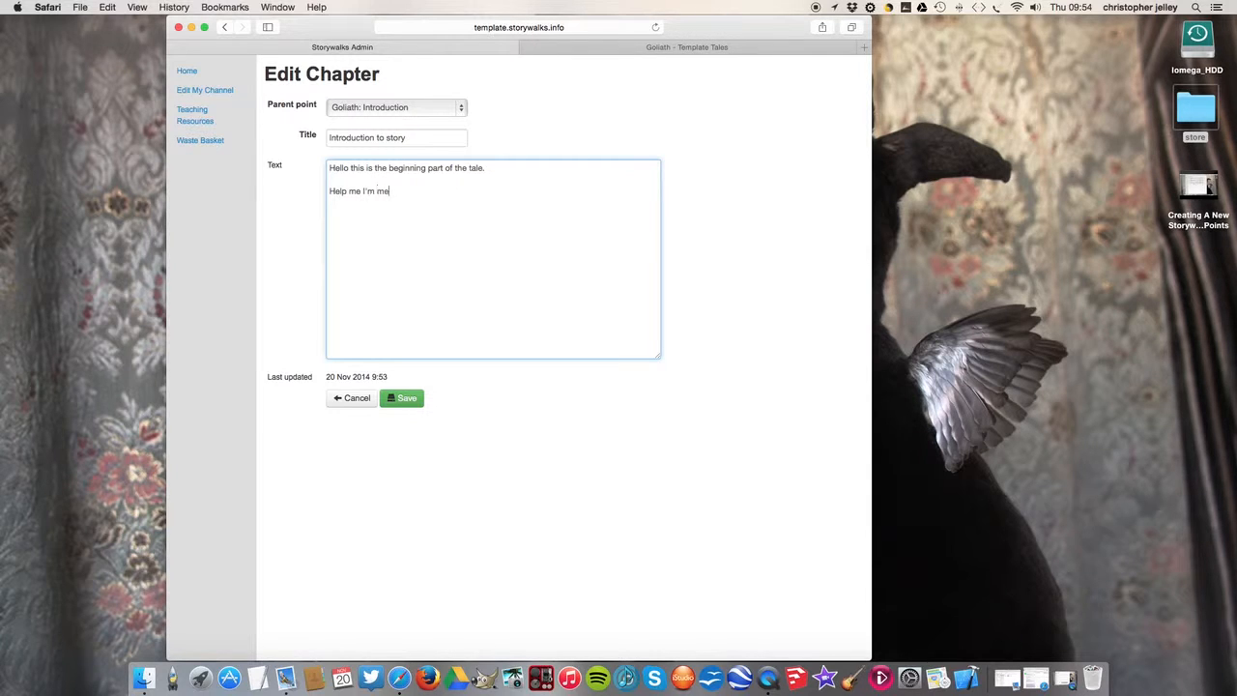
pyautogui.write('lting!')
pyautogui.click(401, 396)
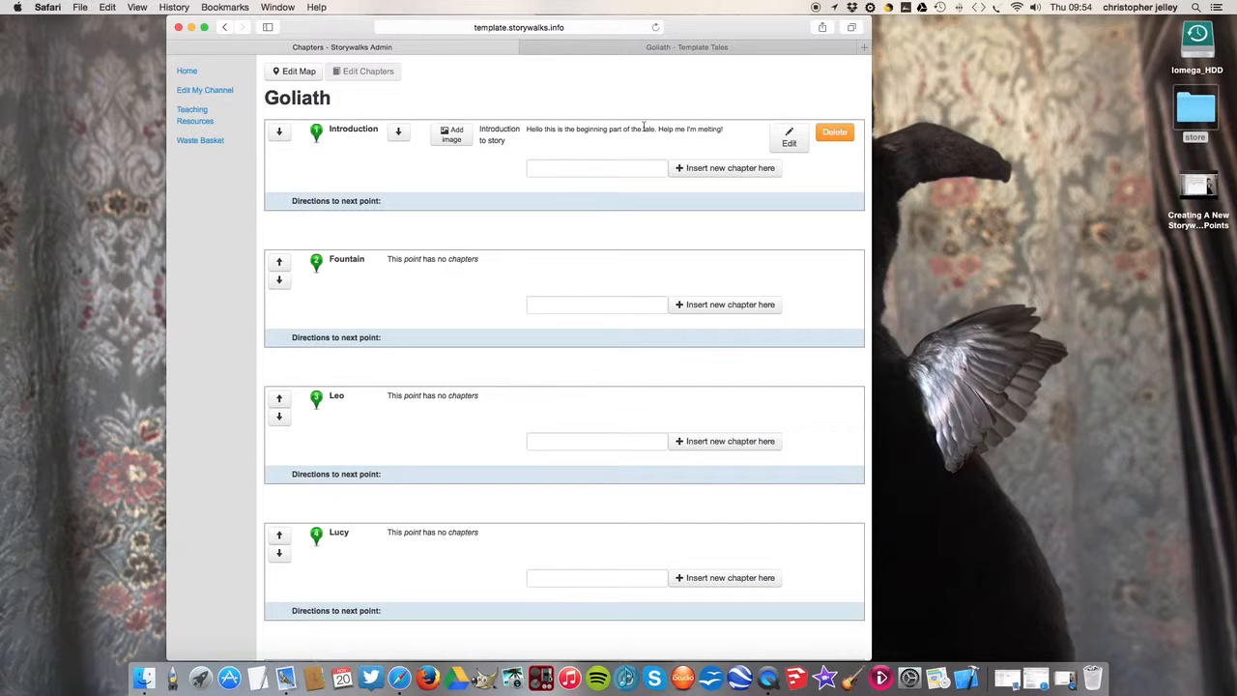
# Step: Retitle the Introduction point's chapter as "Introduction to chapter" and save it
pyautogui.click(778, 136)
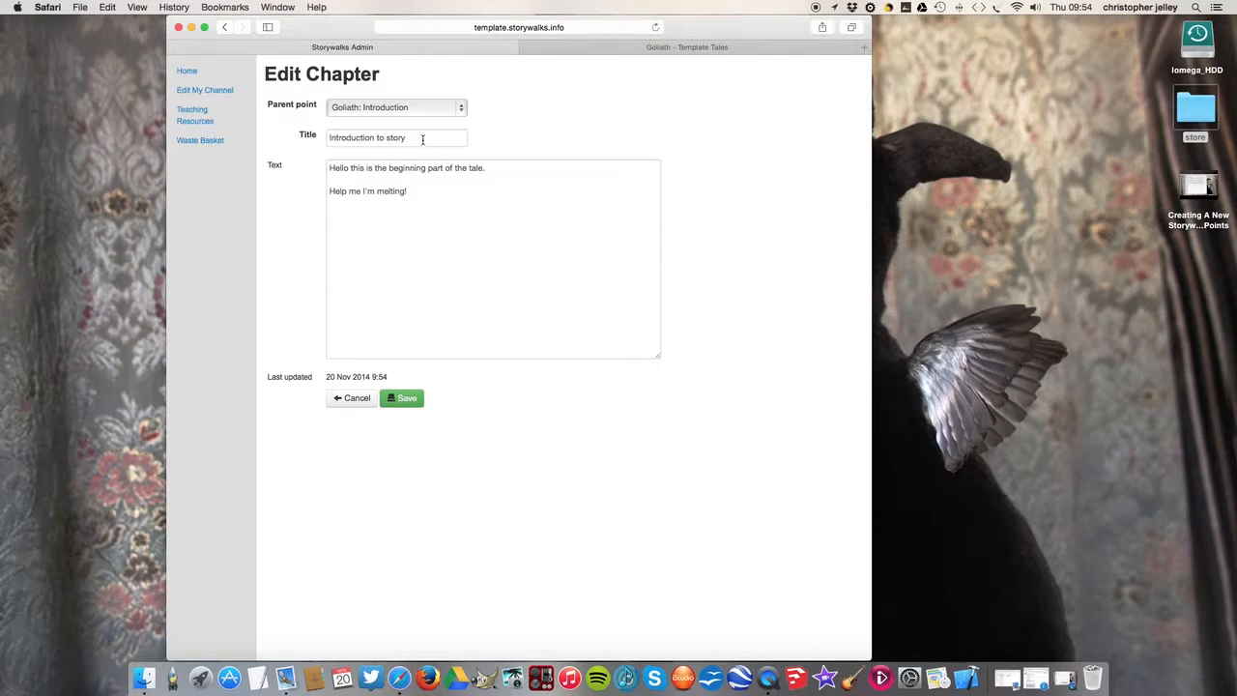
pyautogui.moveTo(406, 138); pyautogui.dragTo(376, 138)
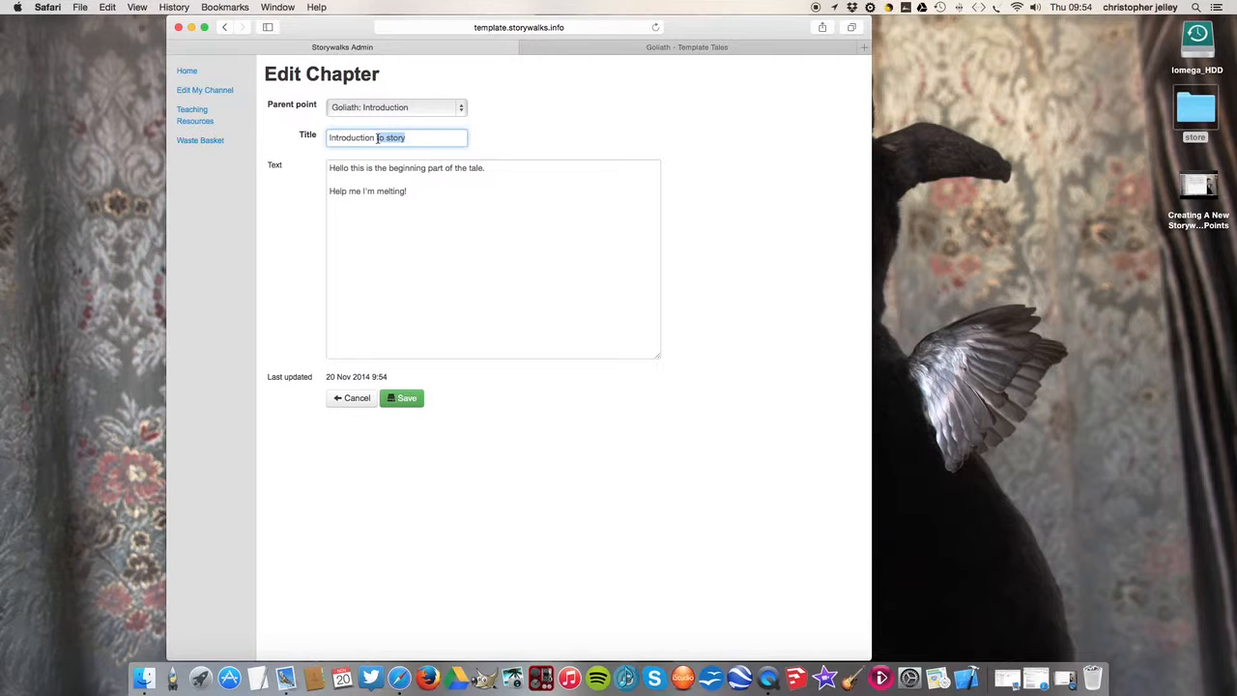
pyautogui.write('to chapte')
pyautogui.click(405, 398)
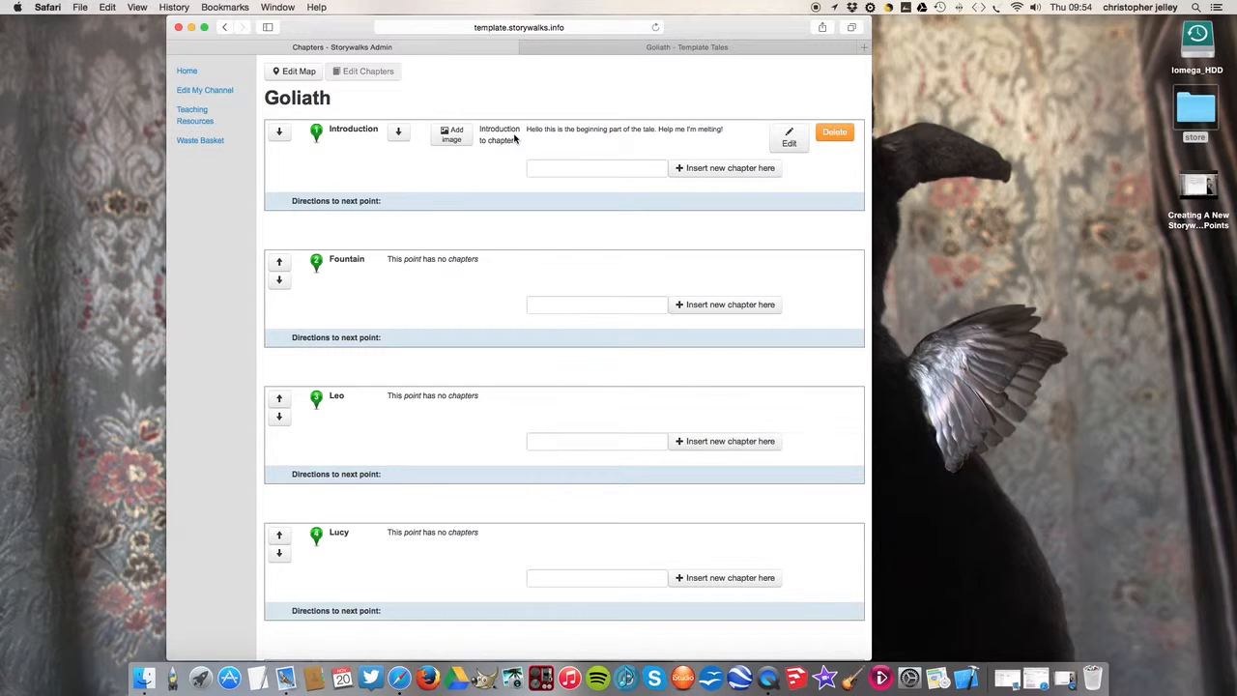
# Step: Capitalize the last word of the introduction chapter's title so it reads "Introduction to Chapter", and save it
pyautogui.click(789, 137)
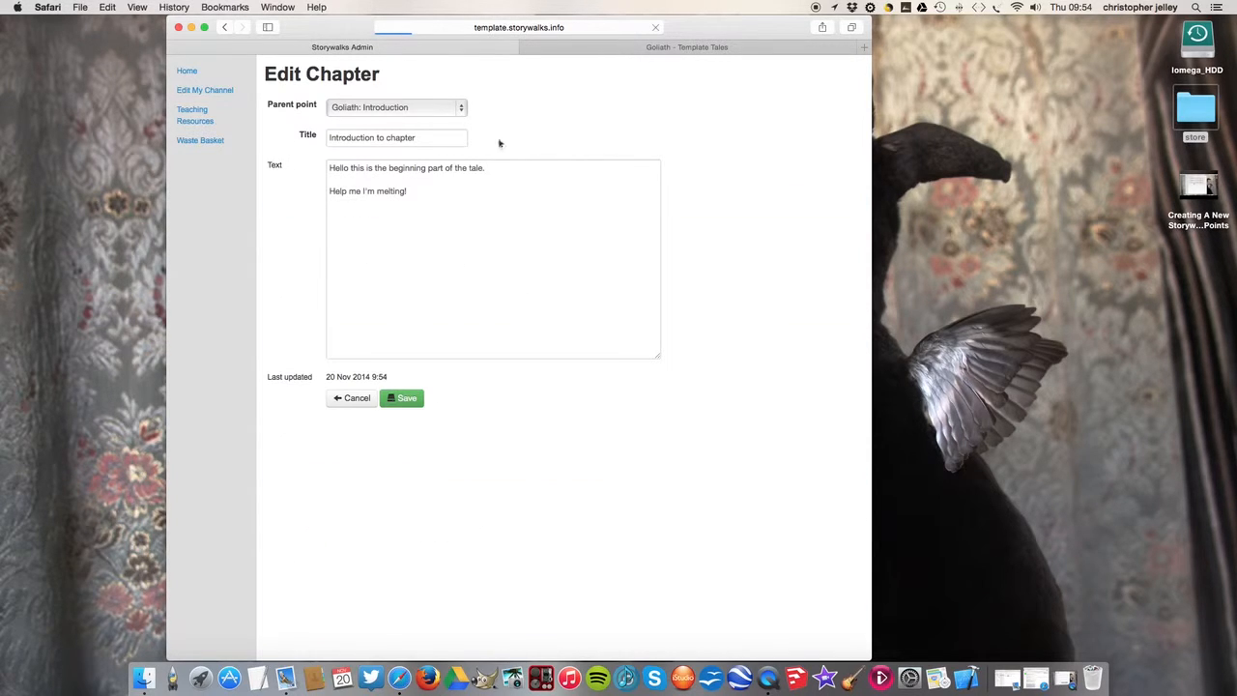
pyautogui.doubleClick(391, 138)
pyautogui.write('Chapter')
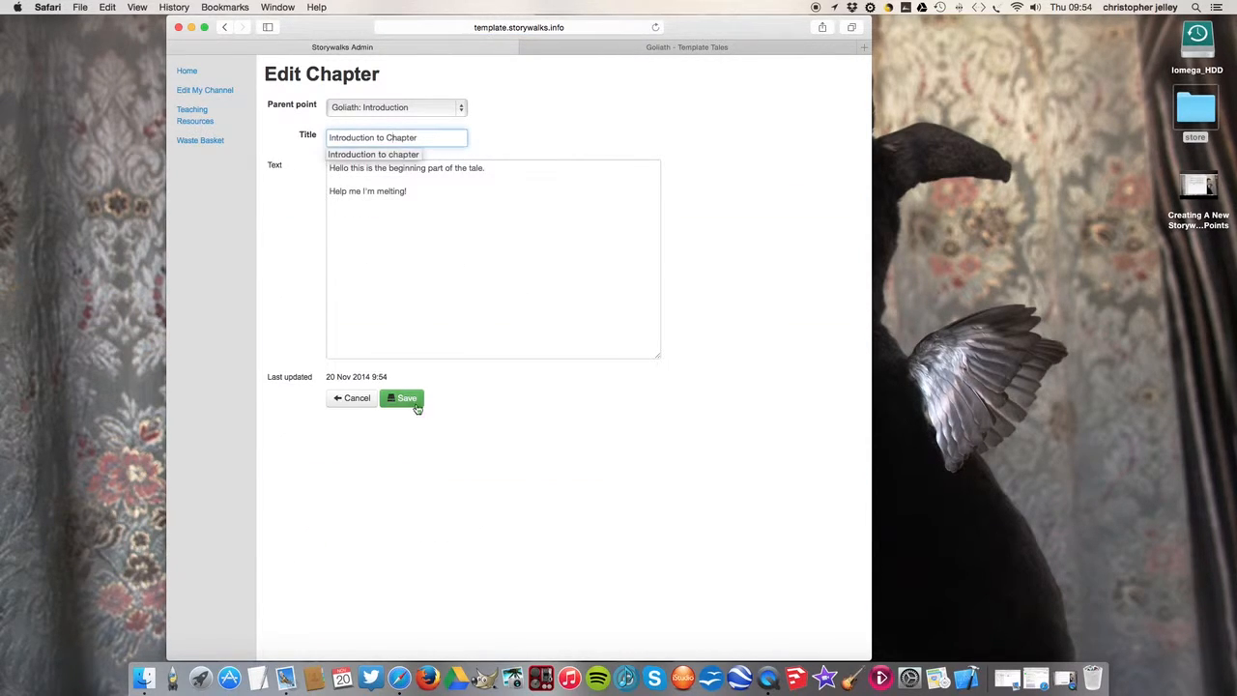
pyautogui.click(415, 406)
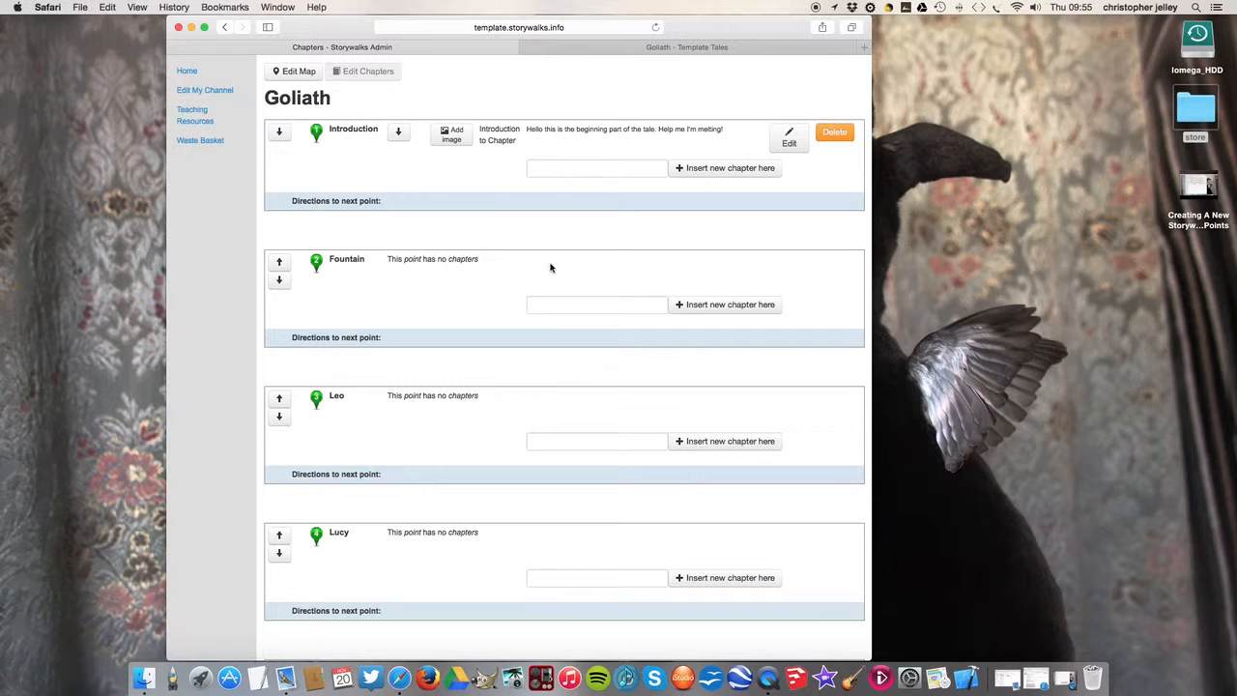
# Step: Insert a chapter titled "fountain" at the Fountain point
pyautogui.click(639, 305)
pyautogui.write('Here')
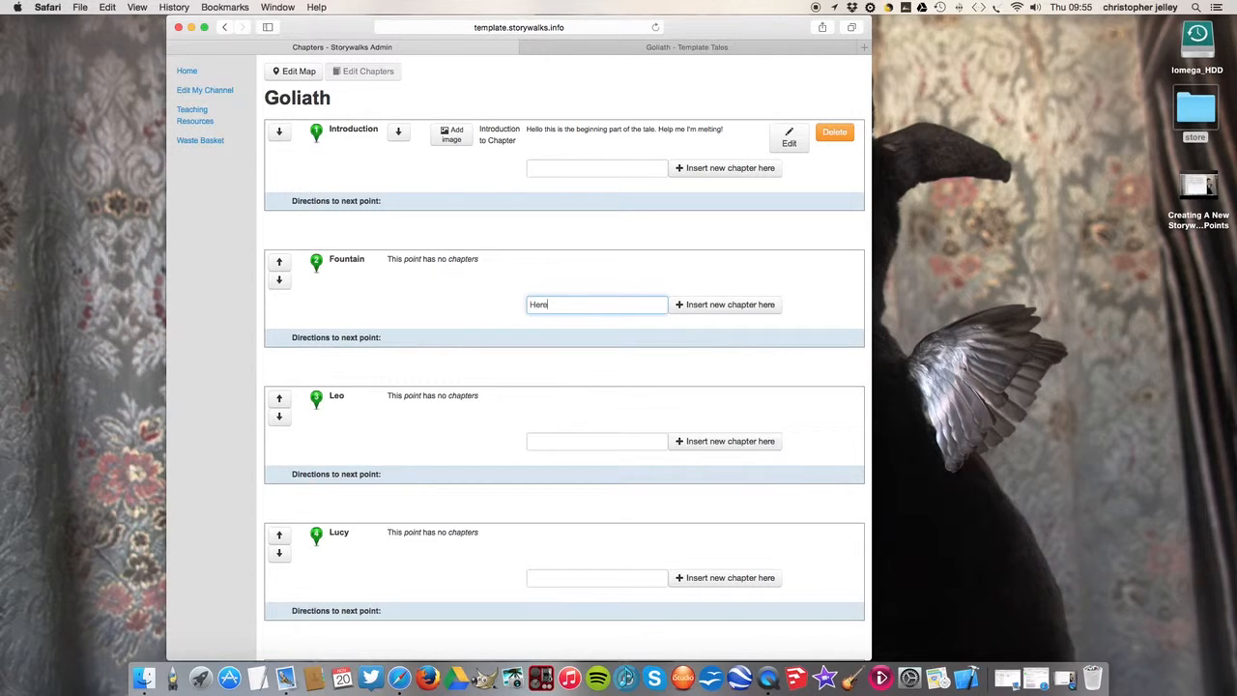
pyautogui.press('BackSpace')
pyautogui.press('BackSpace')
pyautogui.write('fountain')
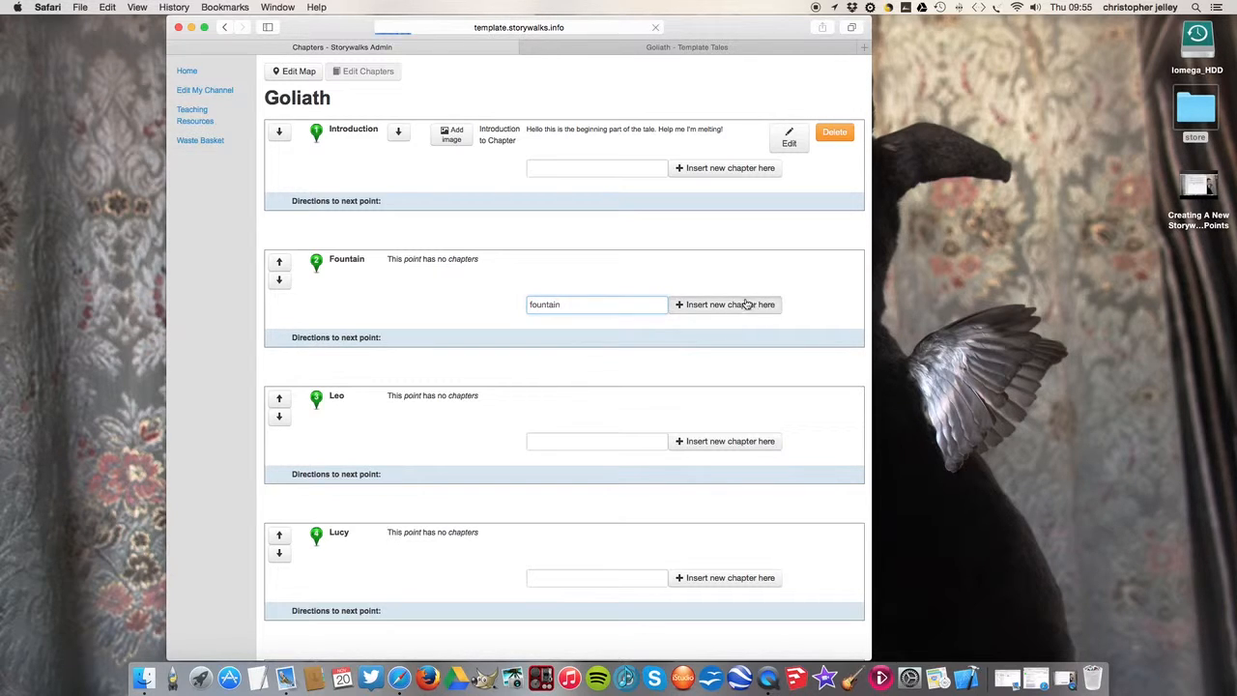
pyautogui.click(749, 305)
# Step: Write "Place your fingers in the water of the fountain." as the fountain chapter's text
pyautogui.click(491, 188)
pyautogui.write('P')
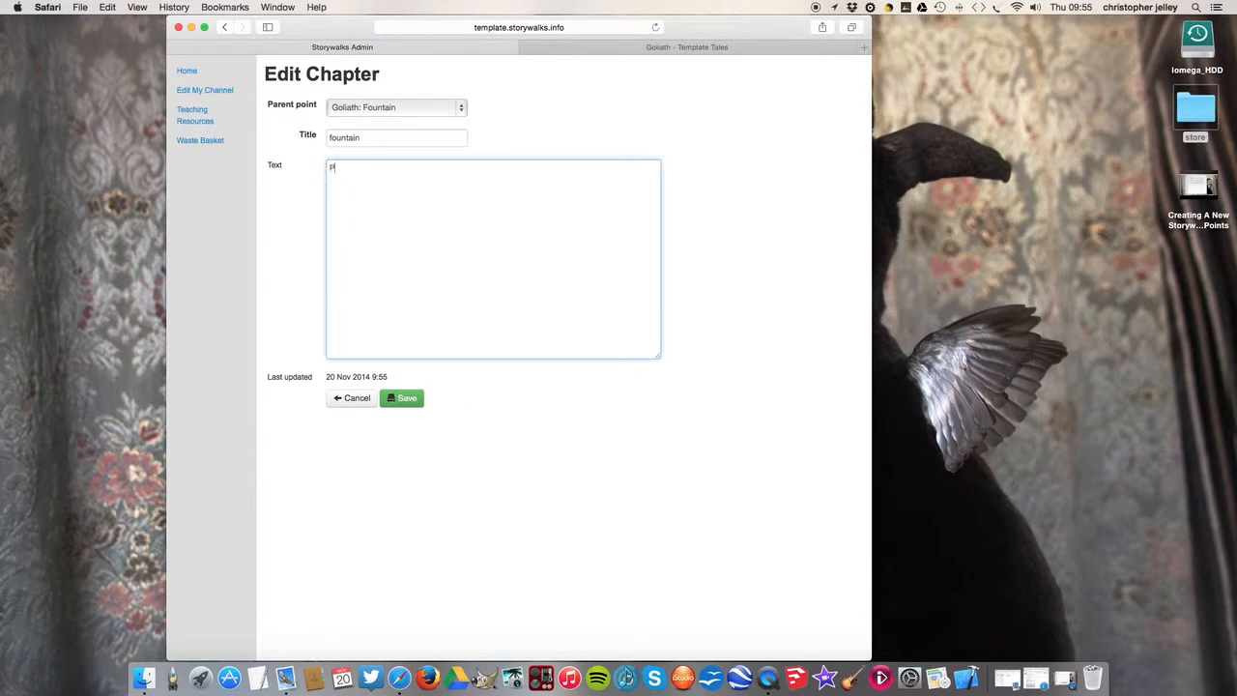
pyautogui.write('lace your fingers in the water of the fountain.')
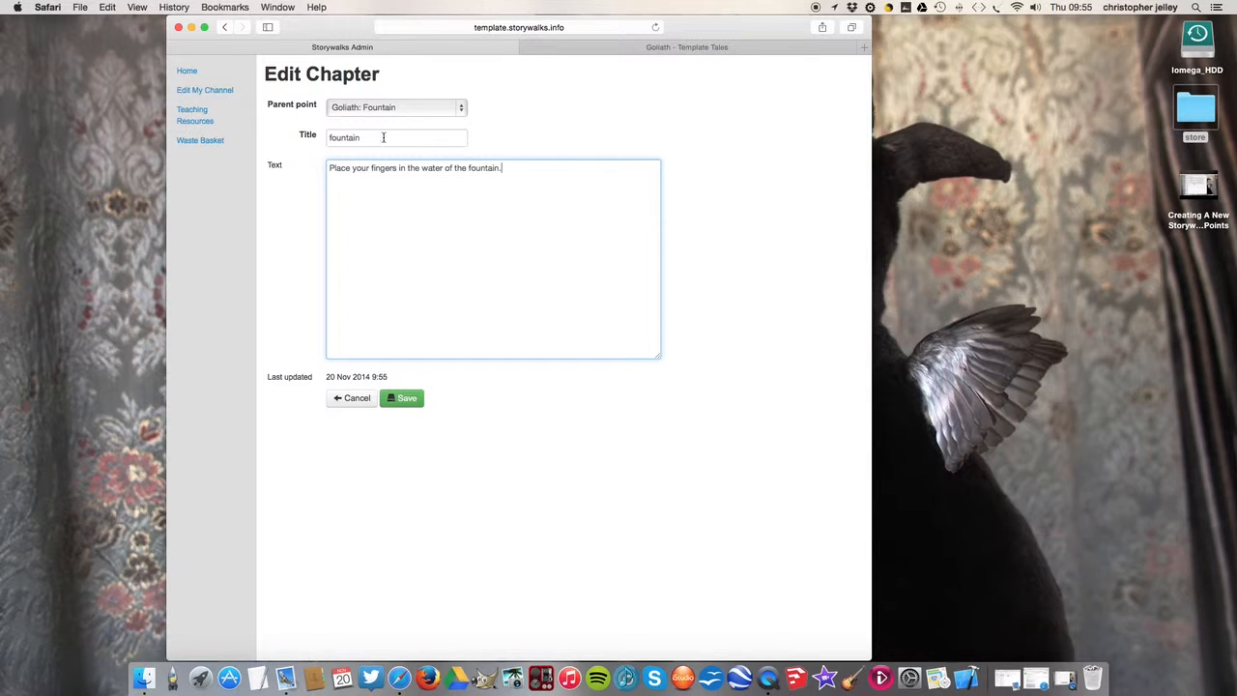
# Step: Capitalize the chapter's title to "Fountain" and save the chapter
pyautogui.click(331, 138)
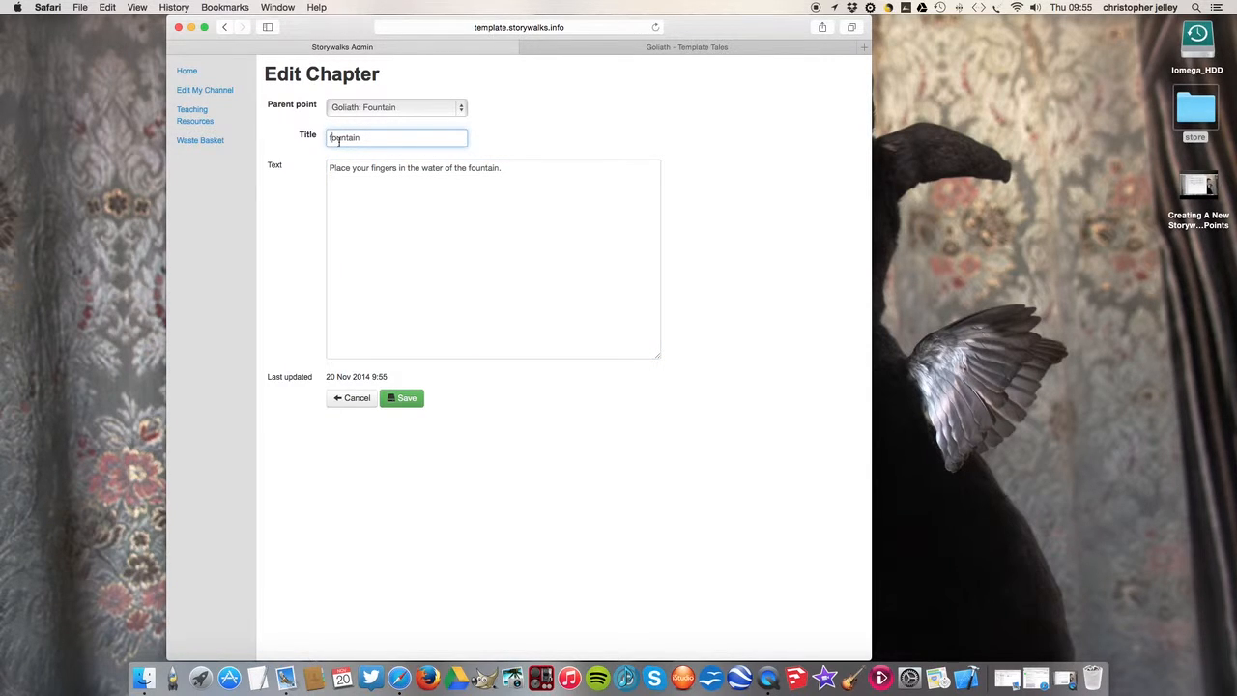
pyautogui.write('F')
pyautogui.press('BackSpace')
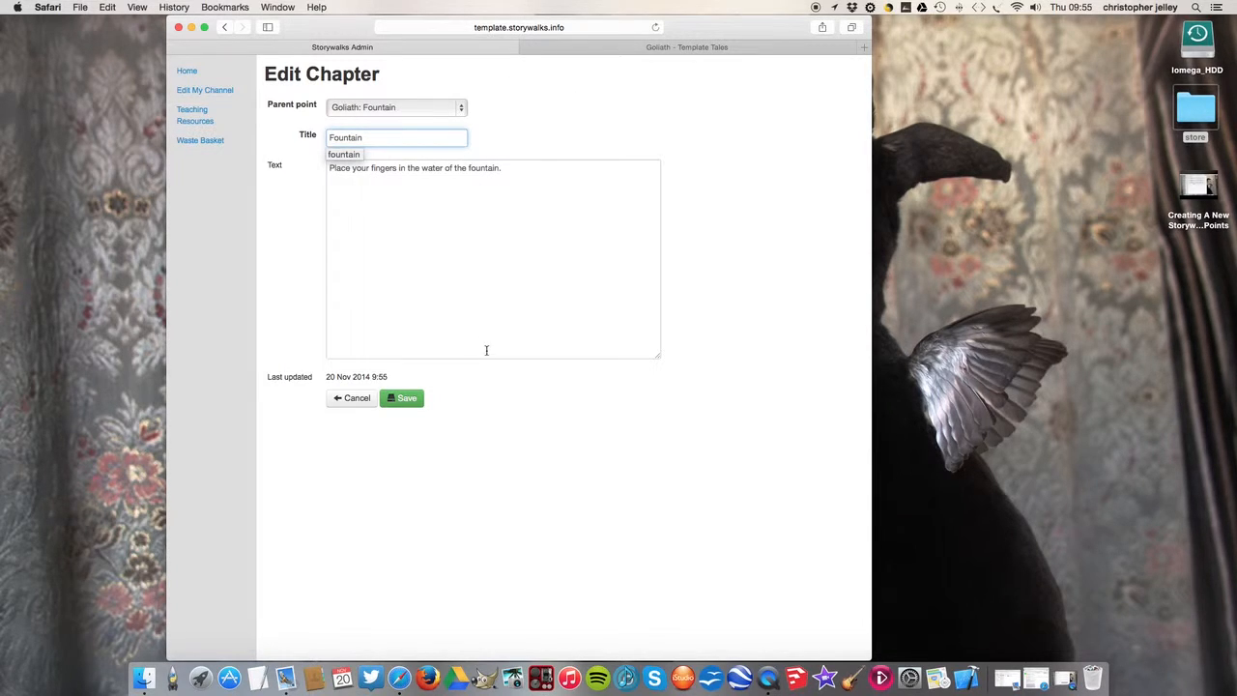
pyautogui.click(407, 401)
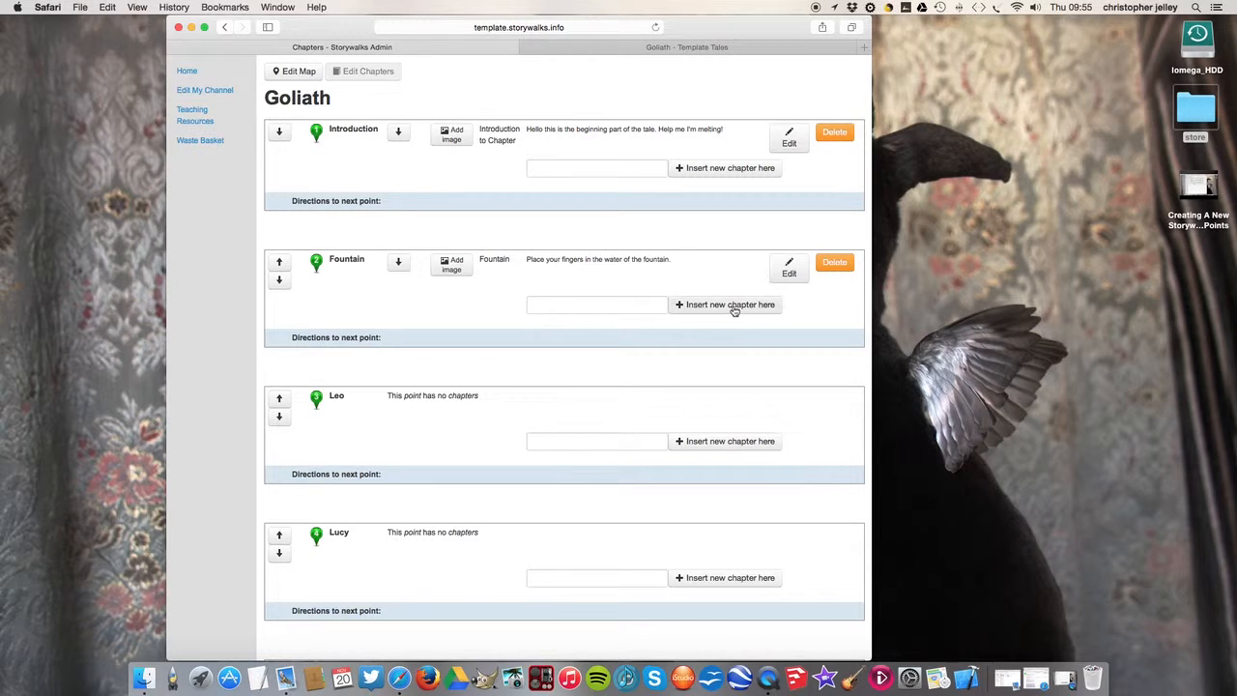
# Step: Add a second chapter to the Fountain point, titled "More" with the text "write more here", and save it
pyautogui.click(677, 304)
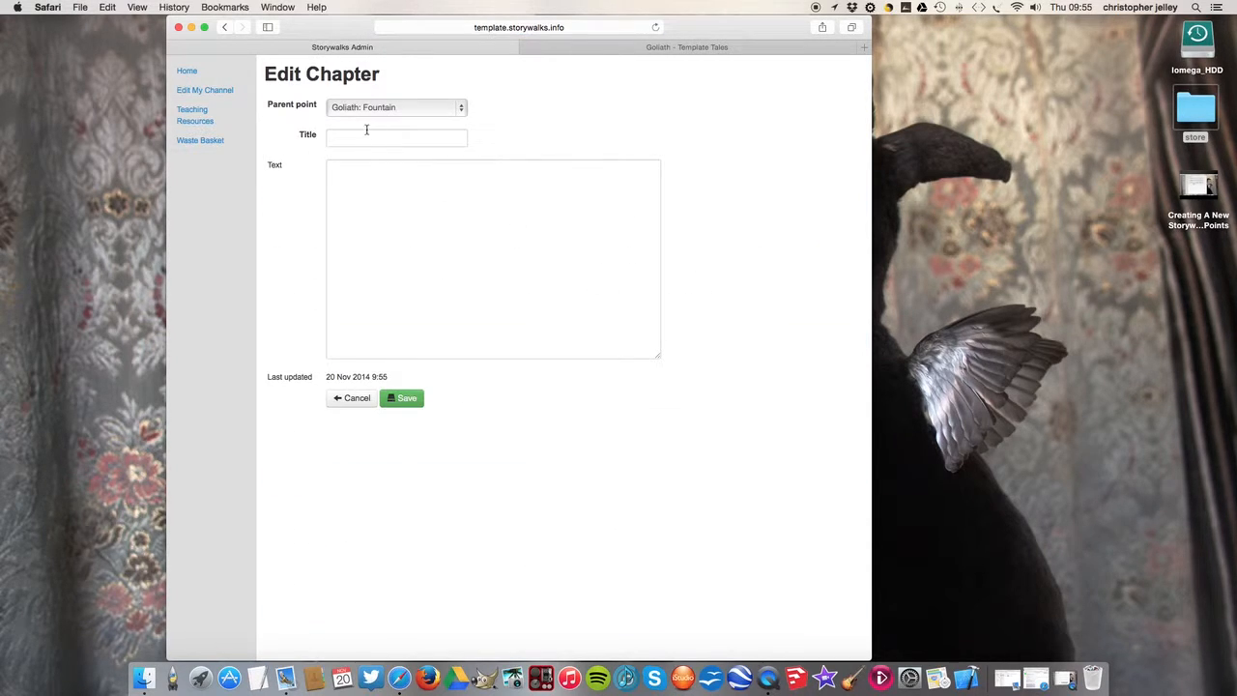
pyautogui.click(368, 136)
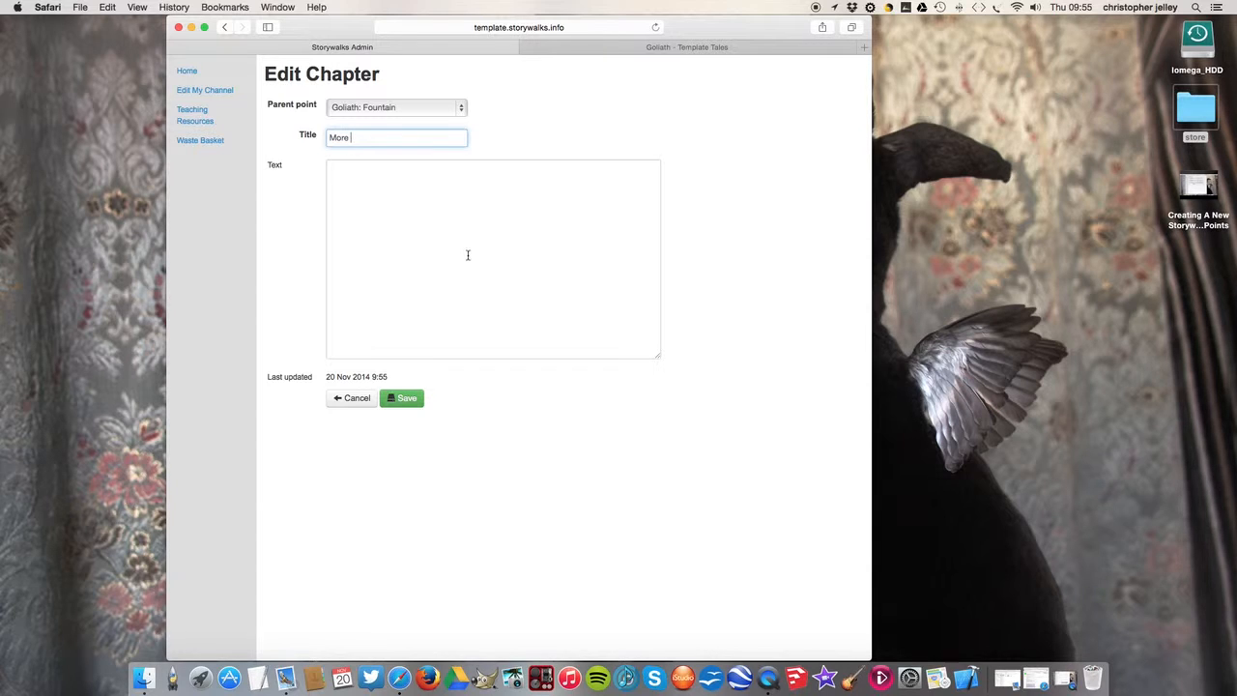
pyautogui.click(454, 210)
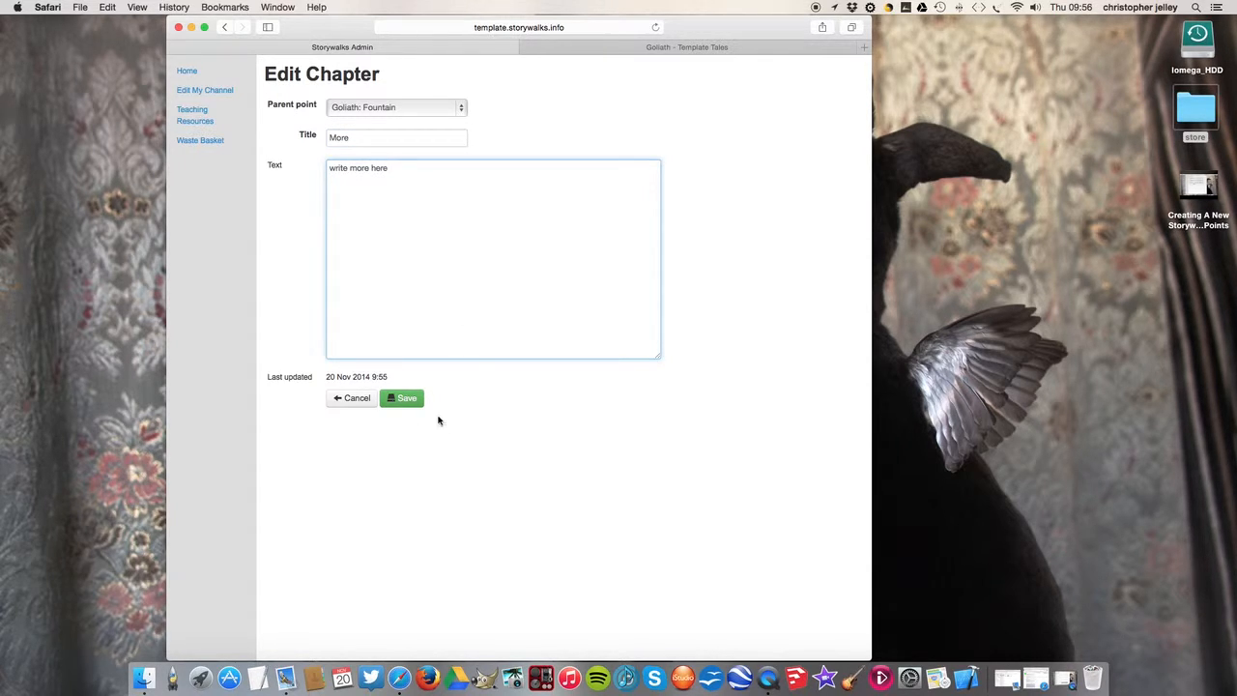
pyautogui.click(401, 399)
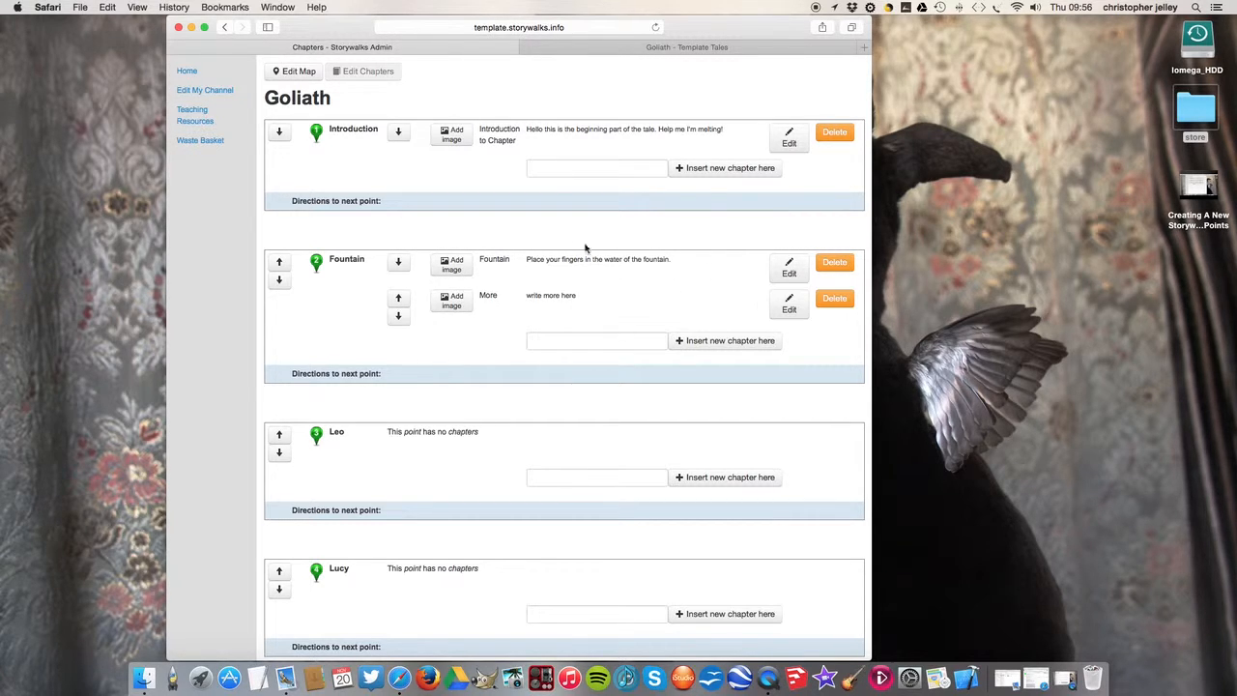
# Step: Add a chapter titled "Leo" with the text "More here" to the Leo point and save it
pyautogui.click(579, 474)
pyautogui.click(712, 478)
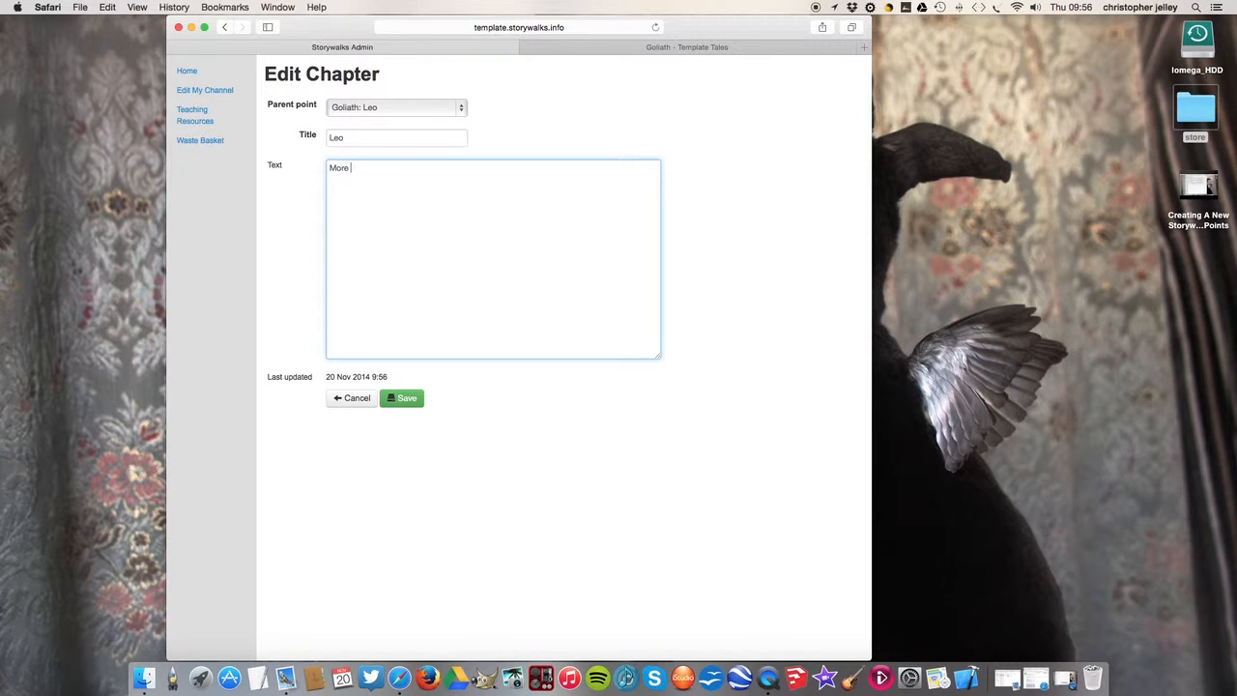
pyautogui.write('More here')
pyautogui.click(405, 396)
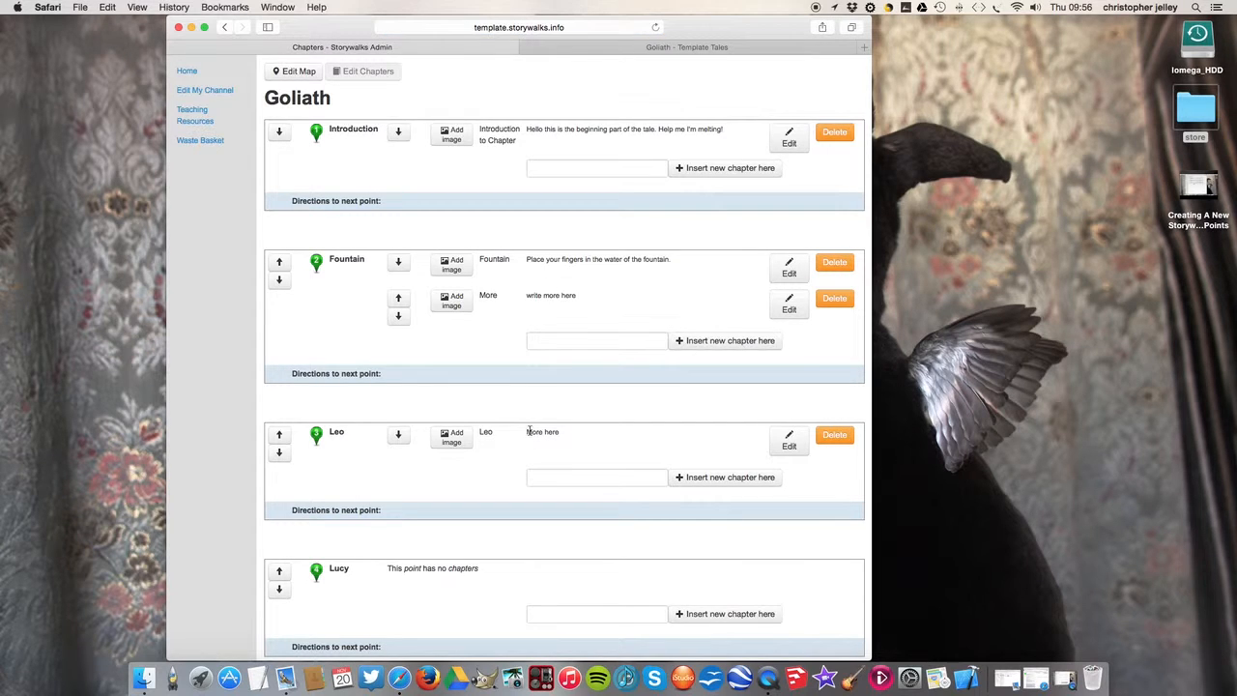
# Step: Add a chapter titled "Lucy" with the text "put more here" to the Lucy point and save it
pyautogui.click(572, 609)
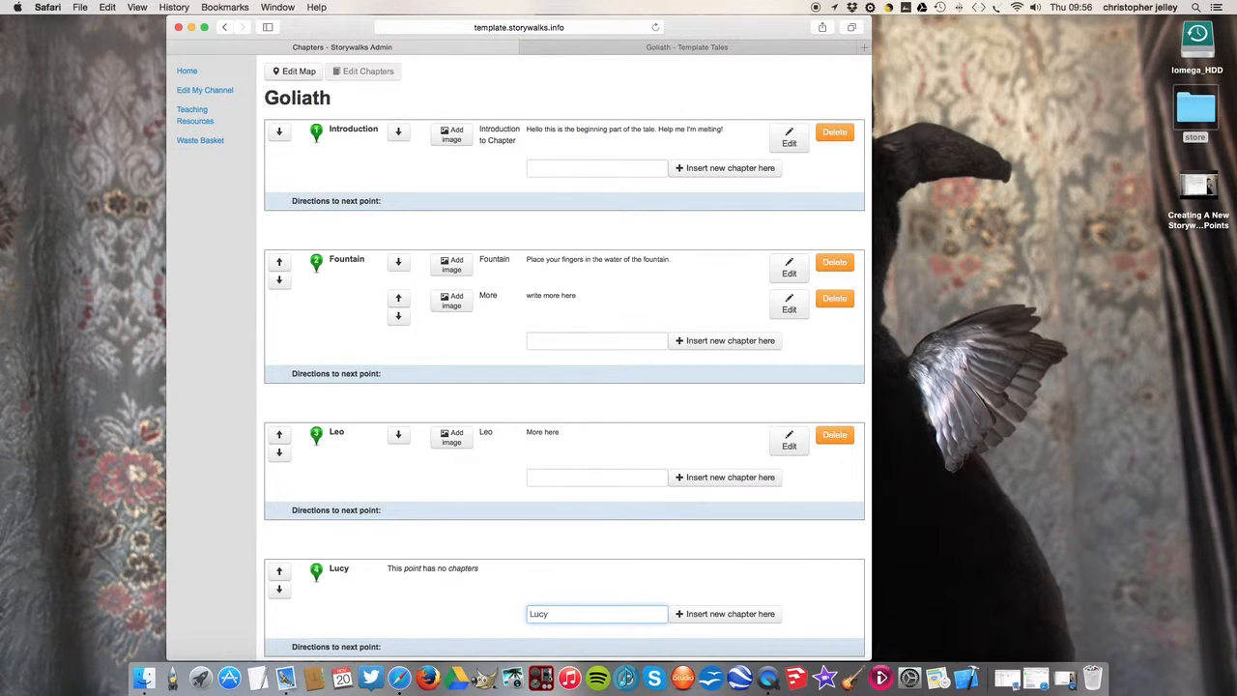
pyautogui.write('Lucy')
pyautogui.click(735, 615)
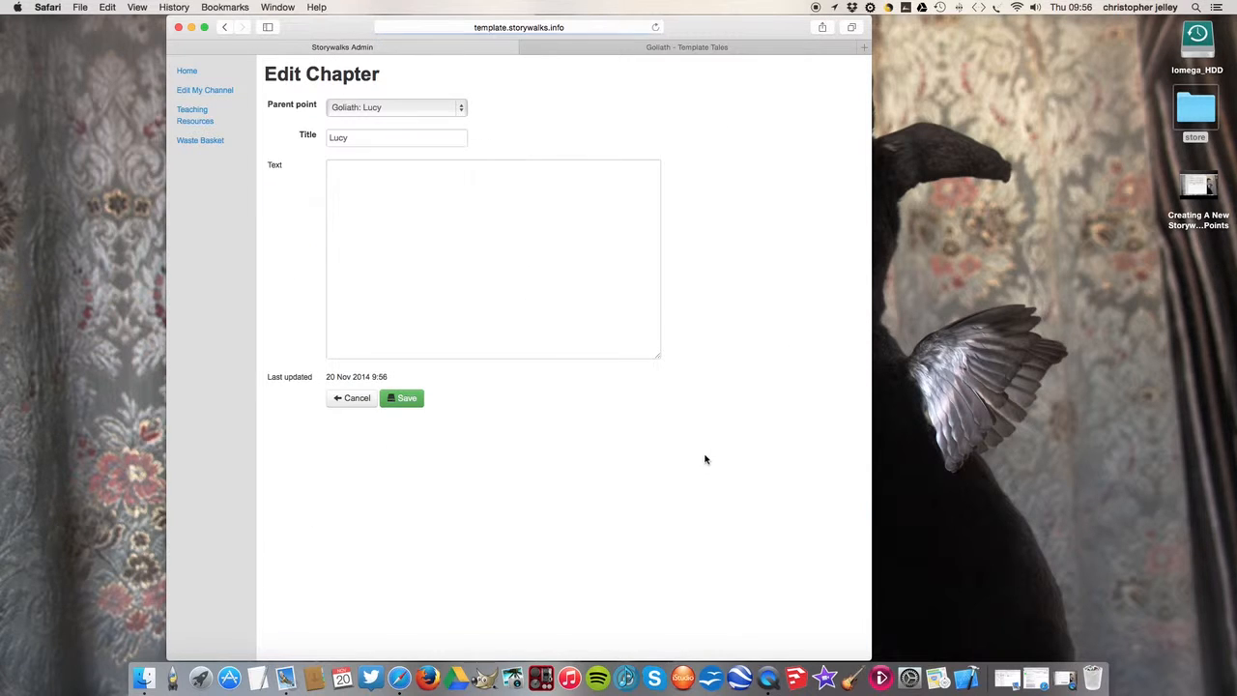
pyautogui.click(456, 185)
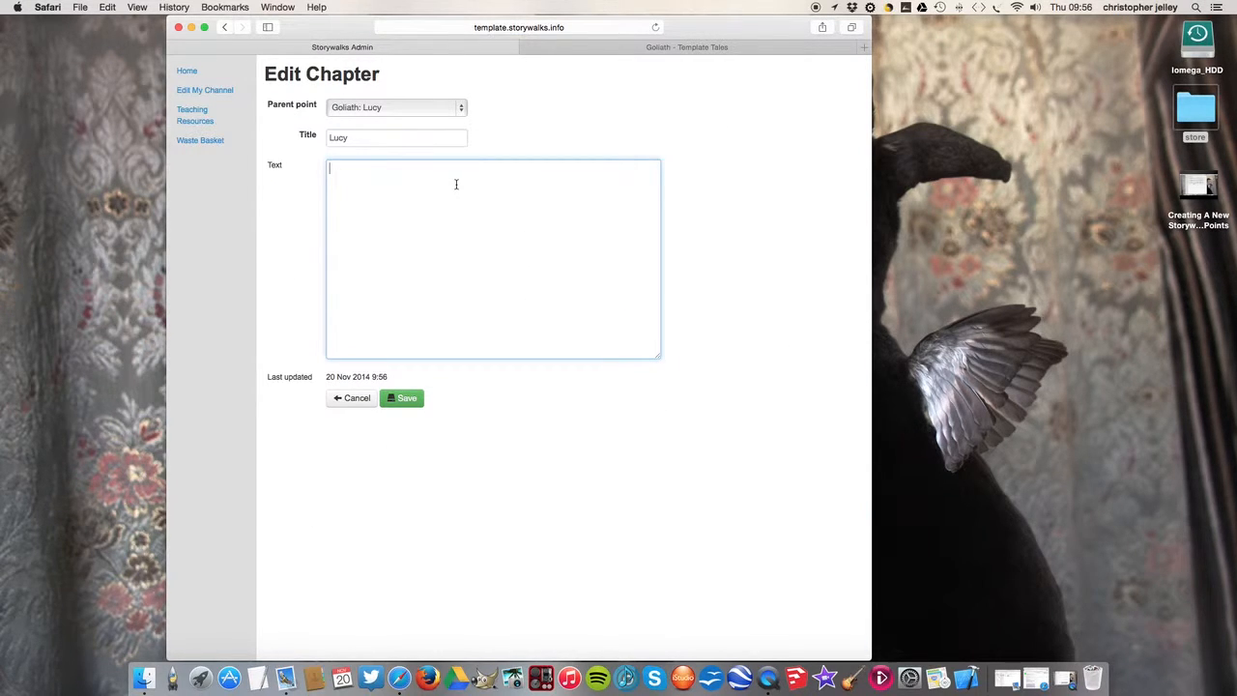
pyautogui.write('put more here')
pyautogui.click(404, 398)
# Step: Add a chapter titled "End" with the text "Wrap up your adventure here." to the End point and save it
pyautogui.scroll(-5, 613, 394)
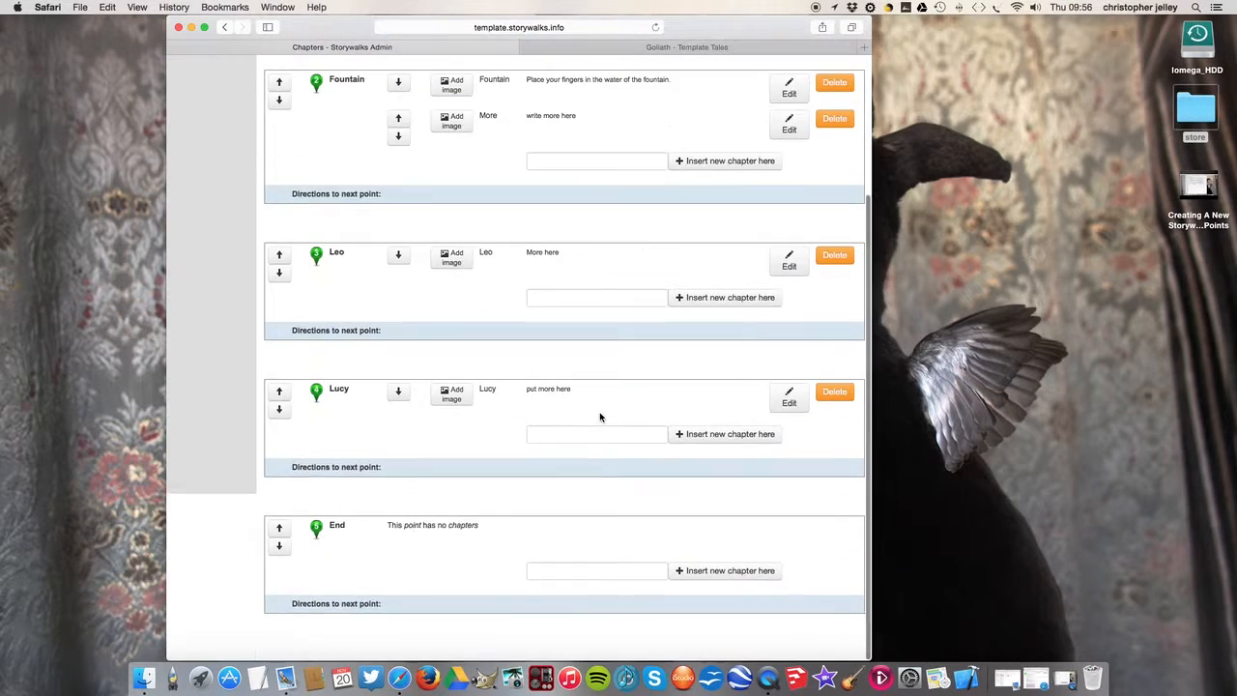
pyautogui.click(579, 572)
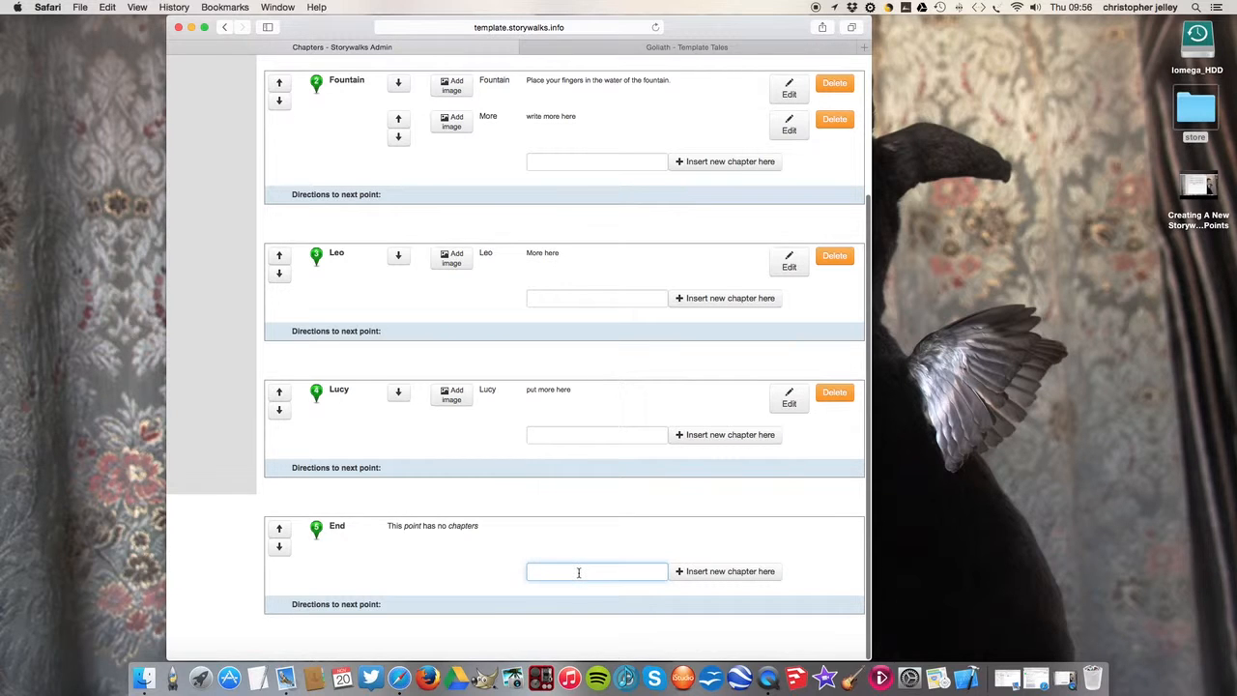
pyautogui.write('End')
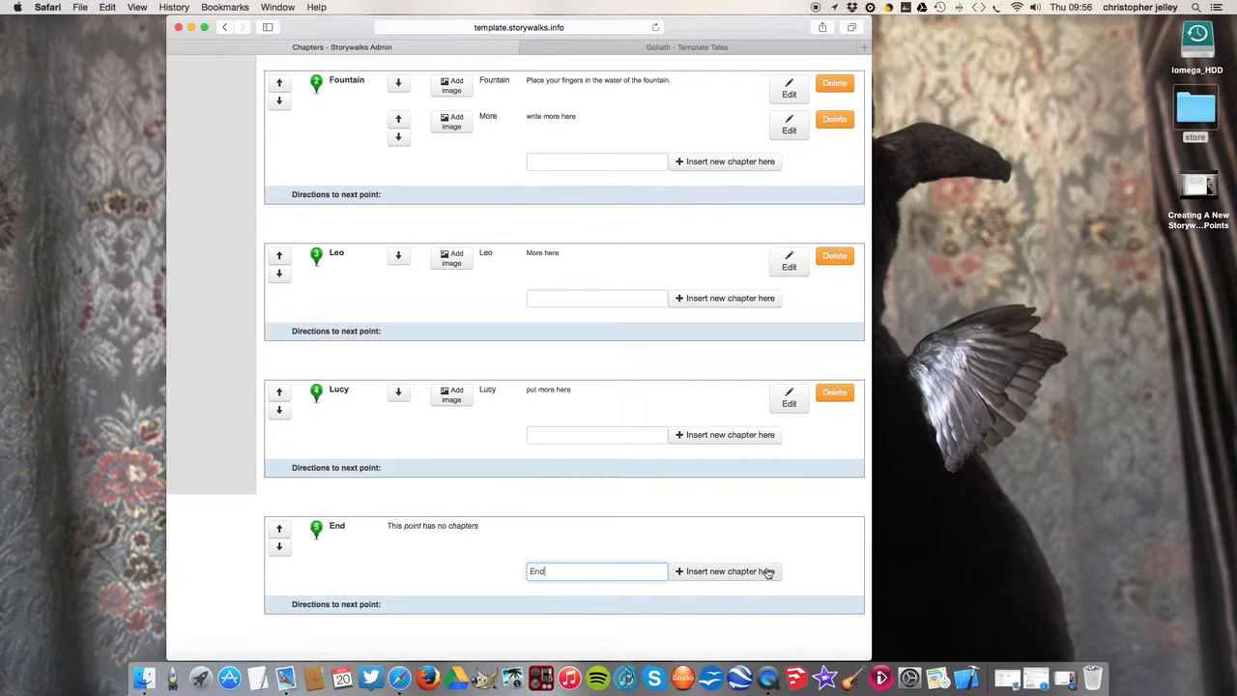
pyautogui.click(769, 572)
pyautogui.click(444, 225)
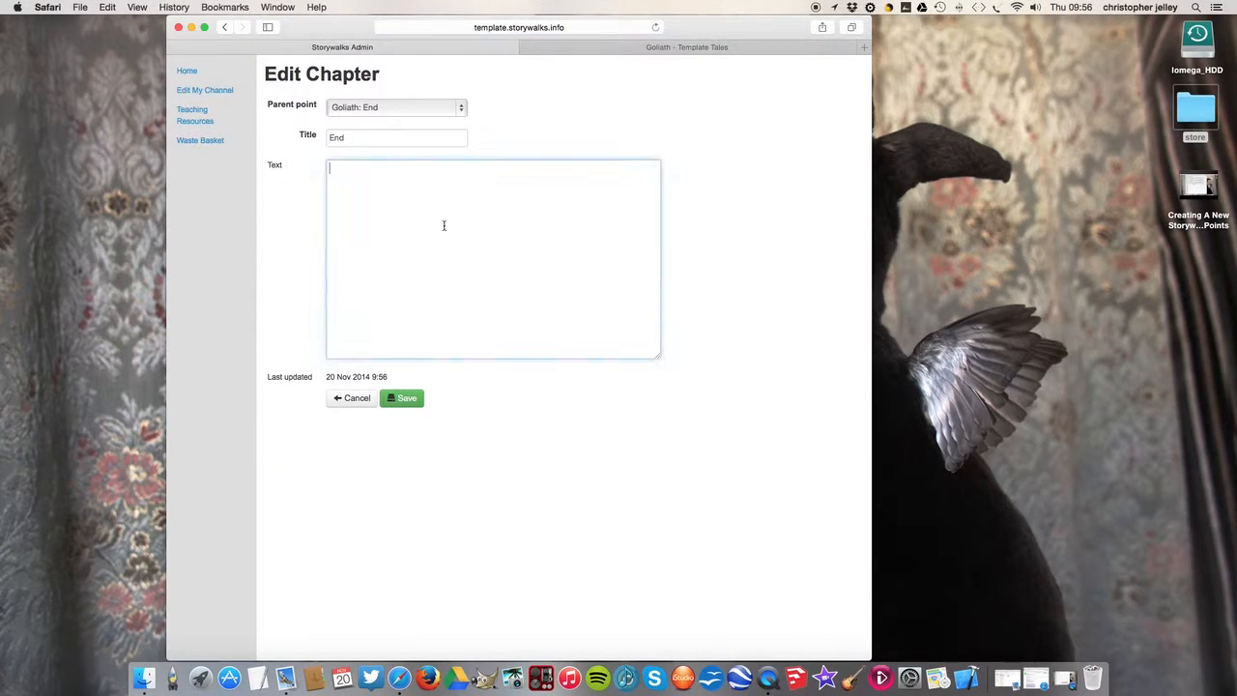
pyautogui.write('Wi')
pyautogui.write('ap up your adventure here.')
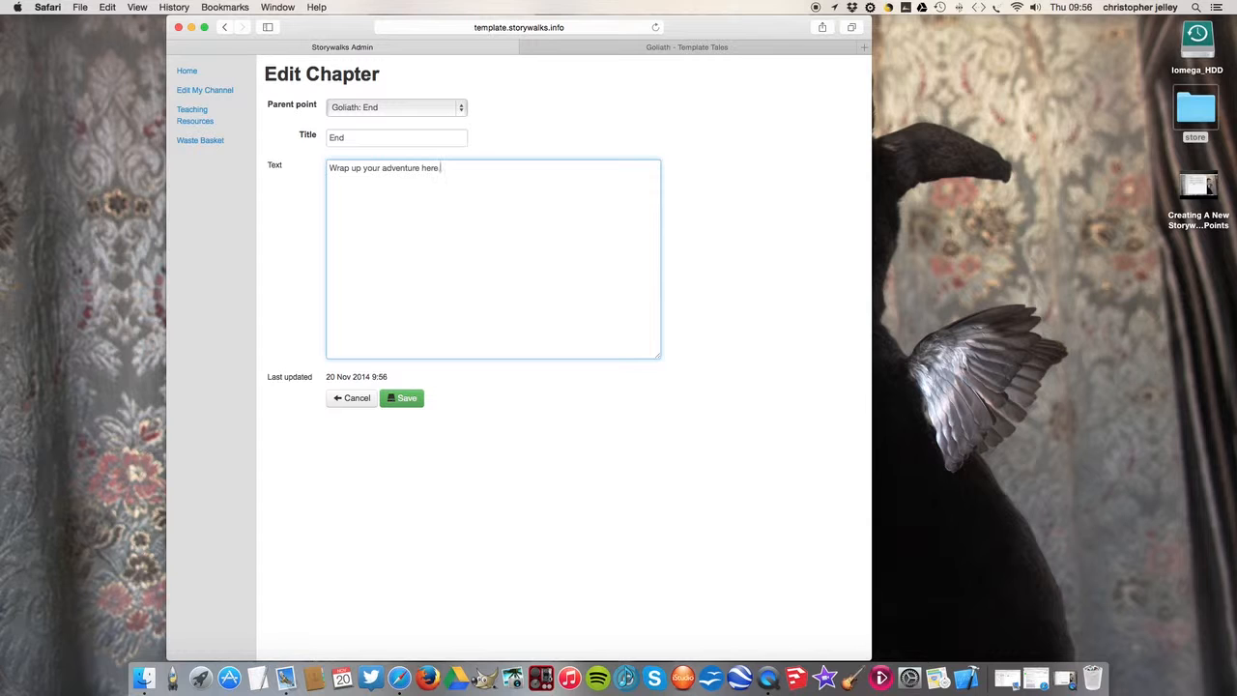
pyautogui.click(406, 399)
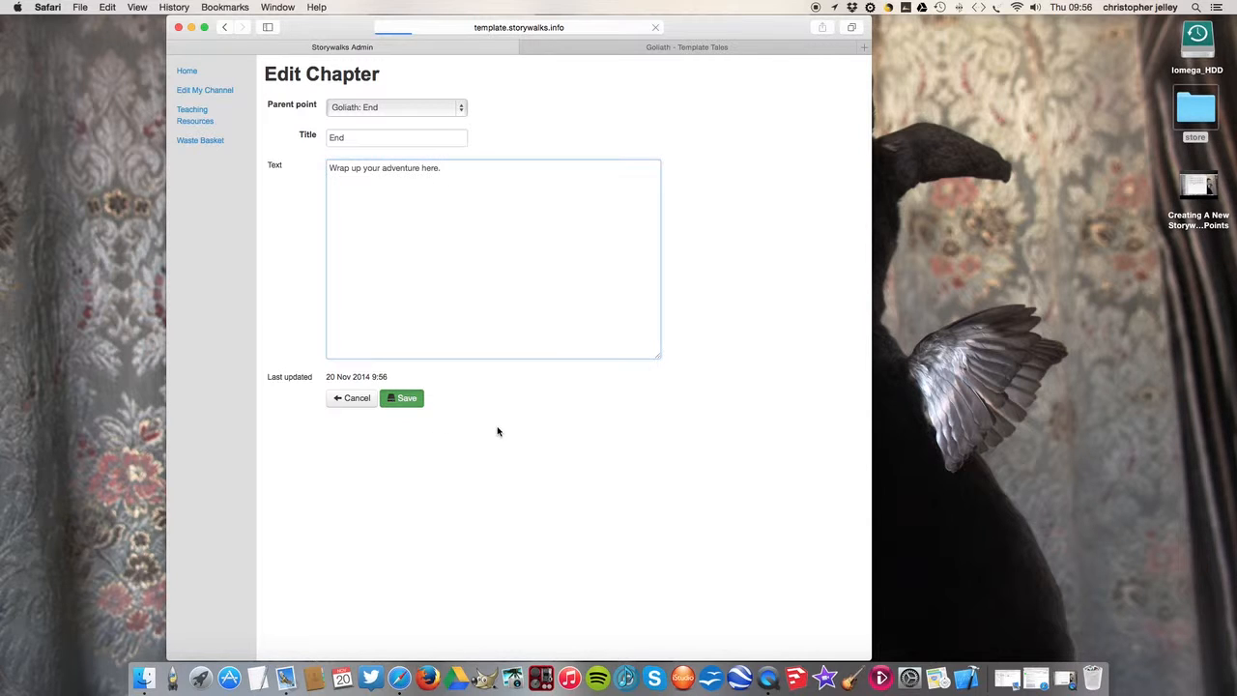
# Step: Delete the "More" chapter from the Fountain point and review the remaining chapters of the Goliath story
pyautogui.scroll(-5, 513, 431)
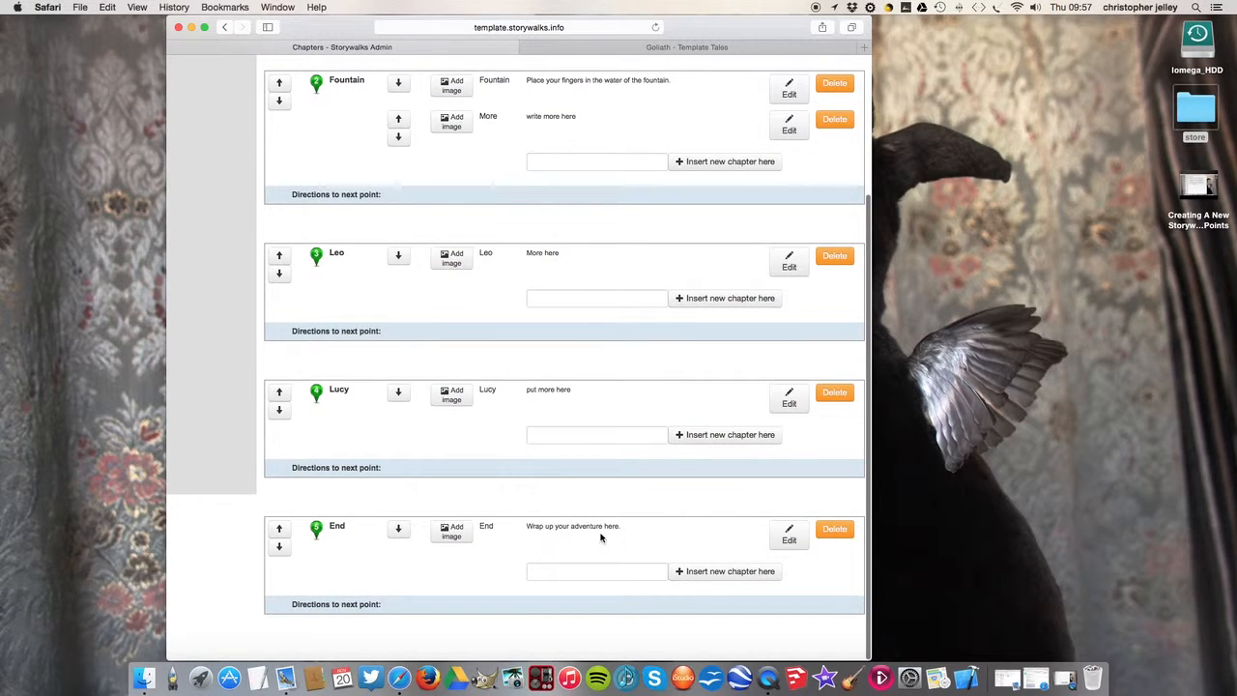
pyautogui.scroll(5, 638, 544)
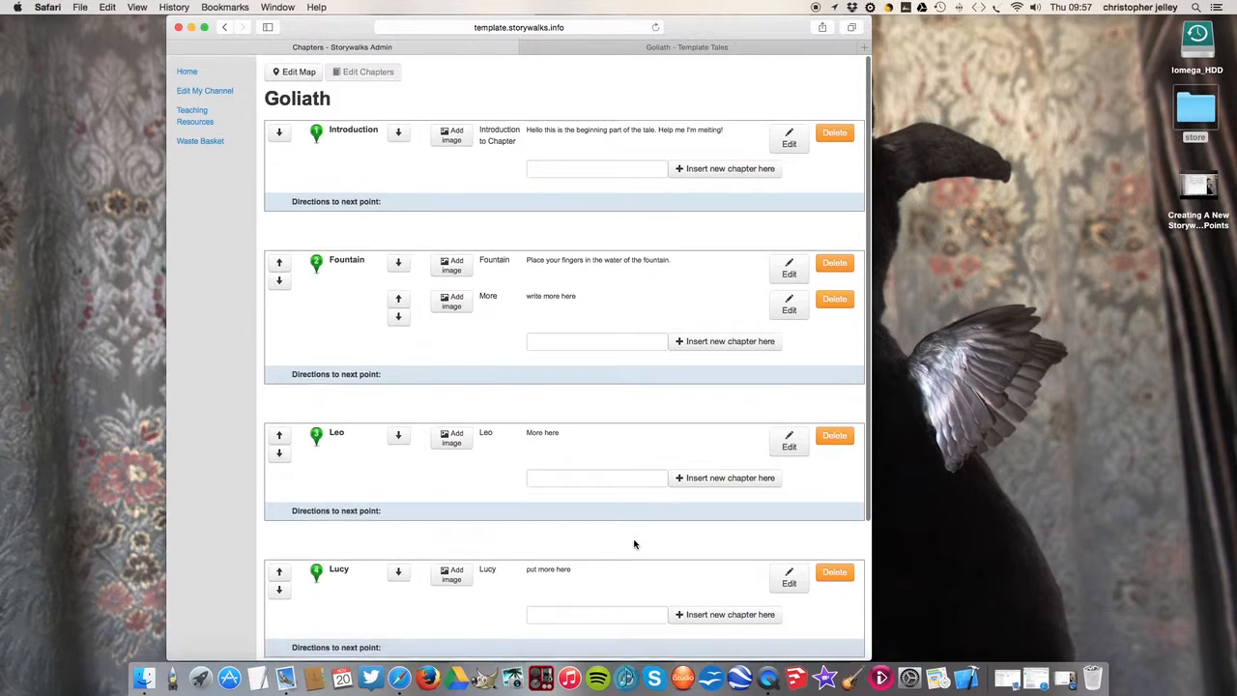
pyautogui.click(835, 298)
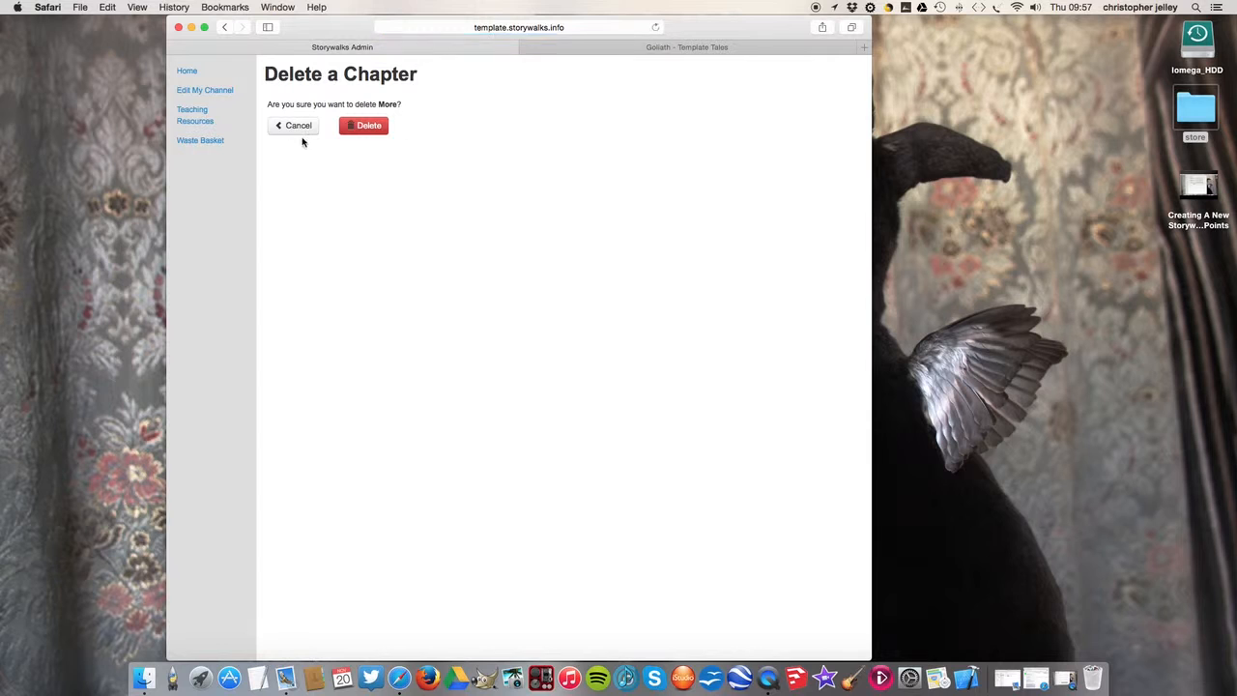
pyautogui.click(367, 129)
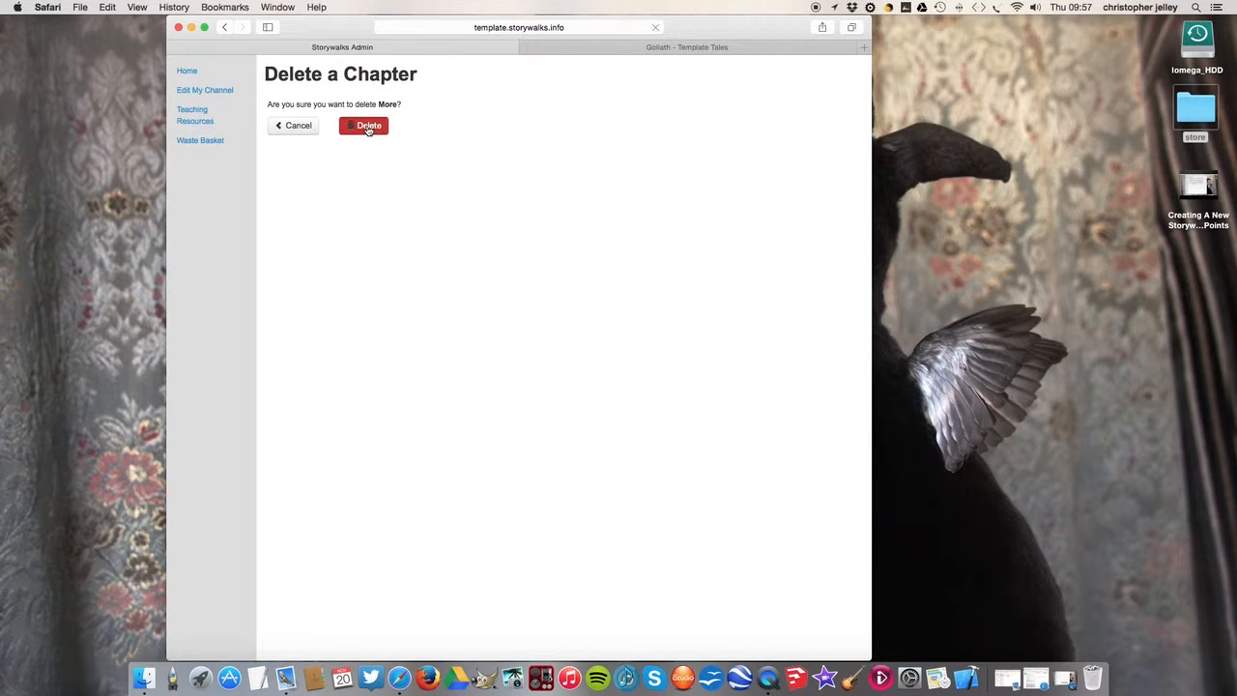
pyautogui.scroll(-3, 656, 287)
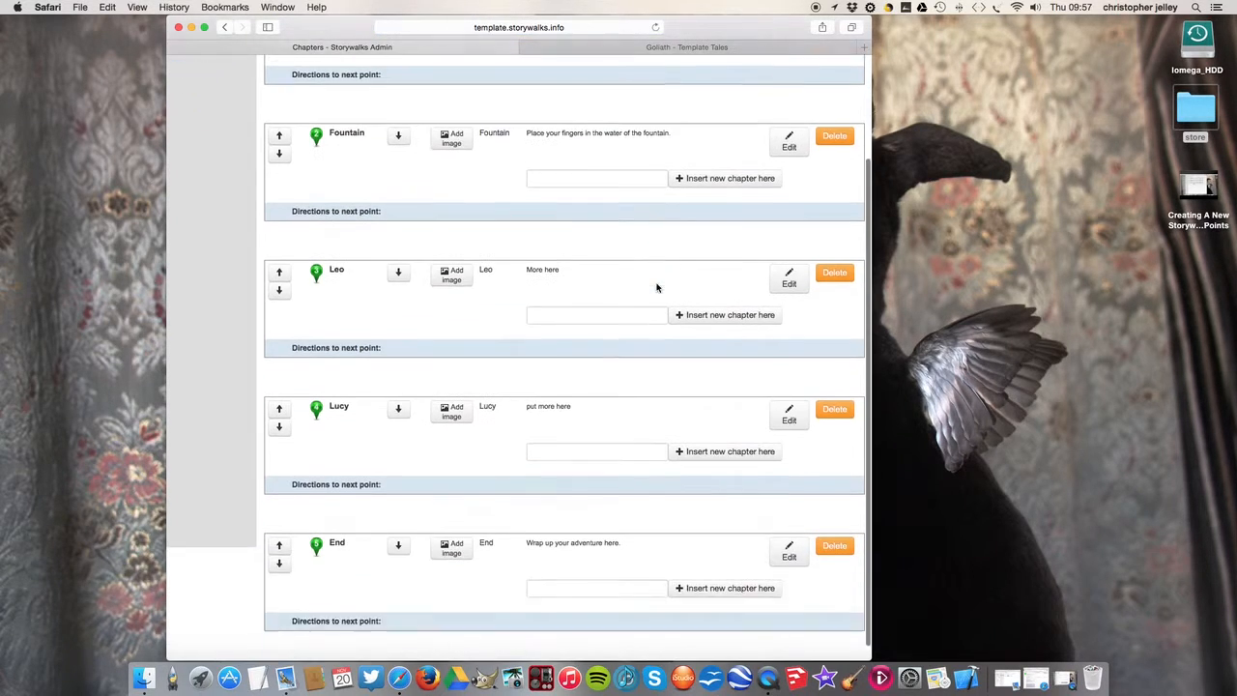
pyautogui.scroll(3, 656, 287)
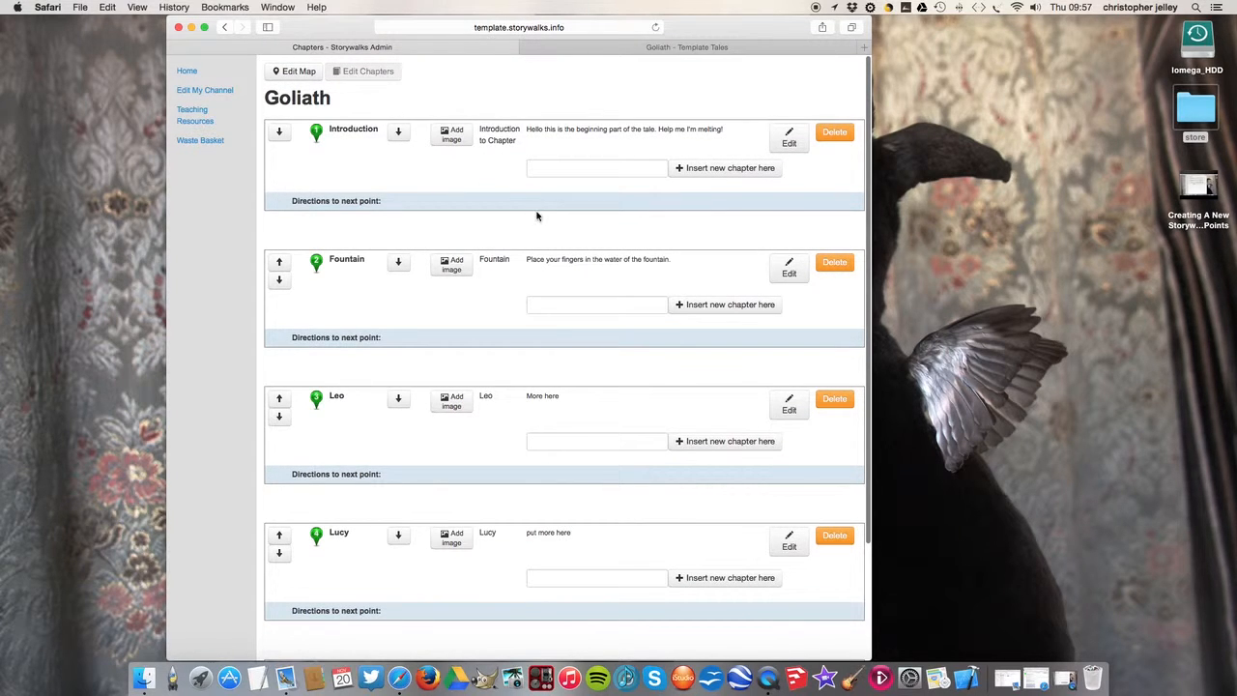
# Step: Open the public Goliath page from the story list, allowing it to use the current location, and compare it with the previously opened copy
pyautogui.click(188, 73)
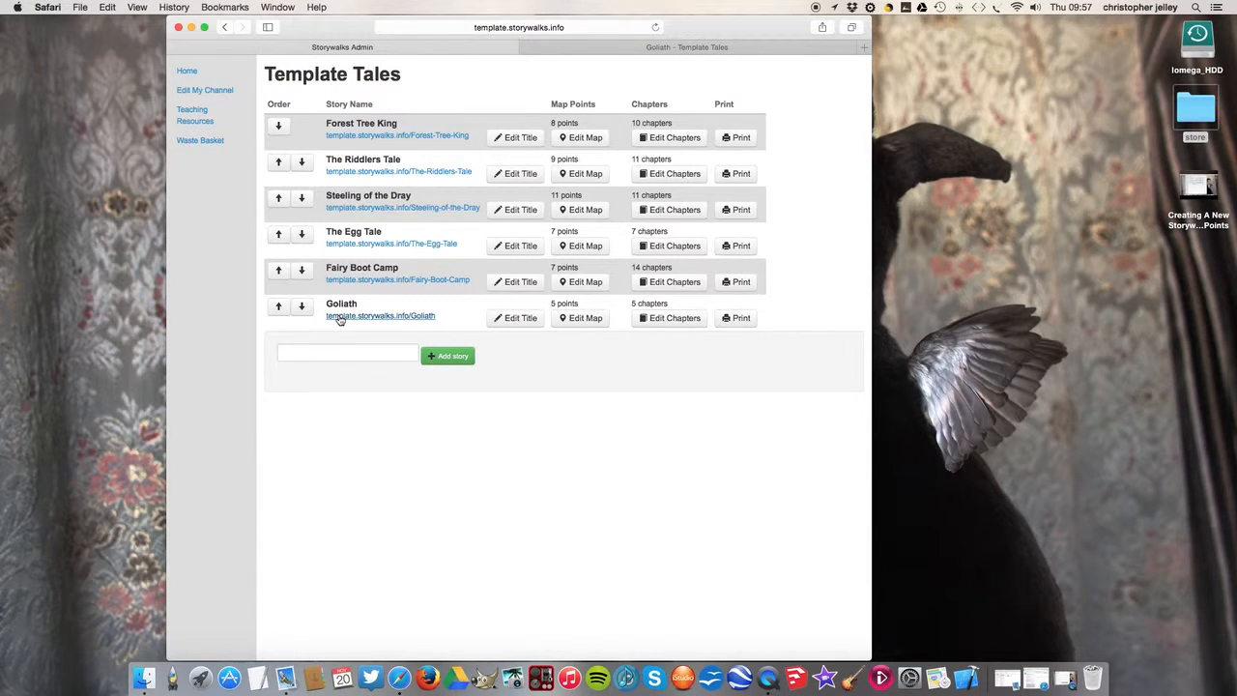
pyautogui.click(659, 53)
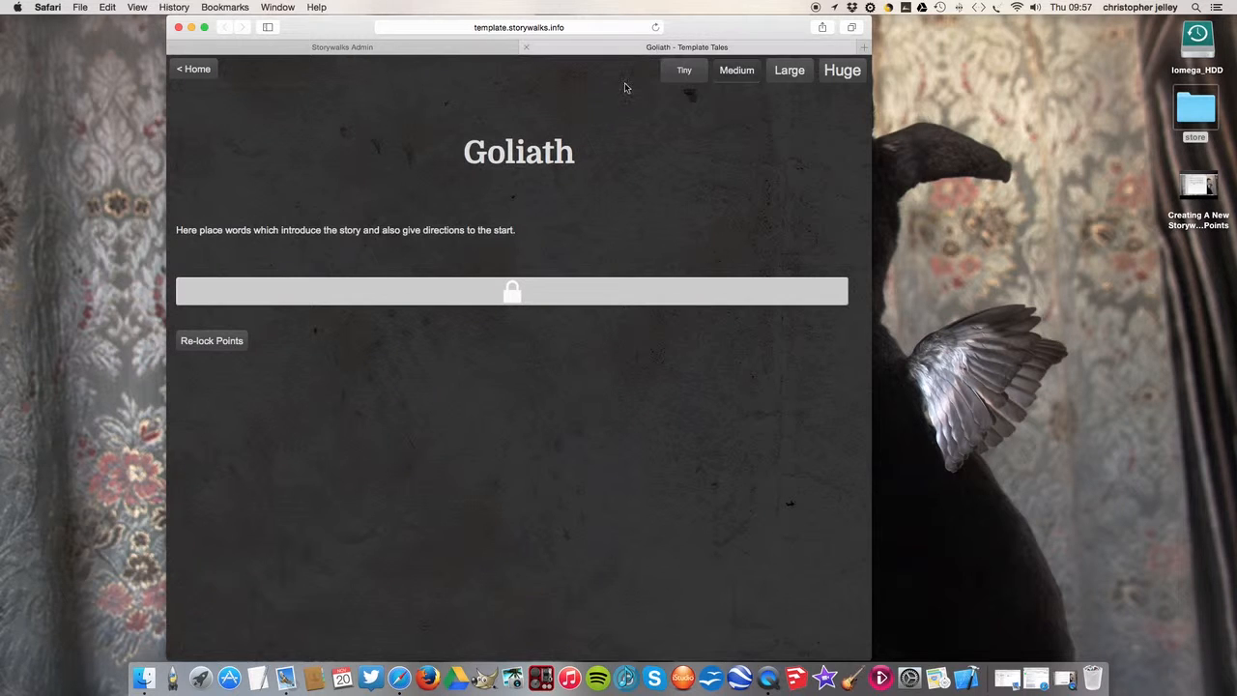
pyautogui.click(430, 50)
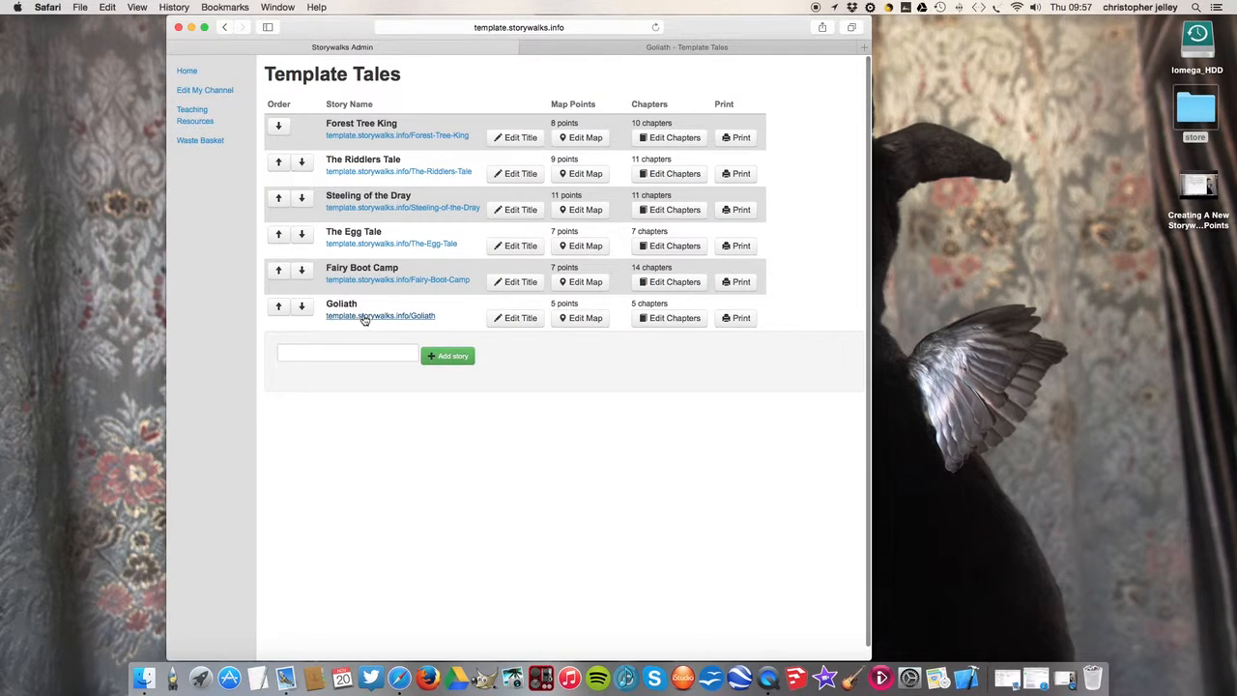
pyautogui.click(361, 317)
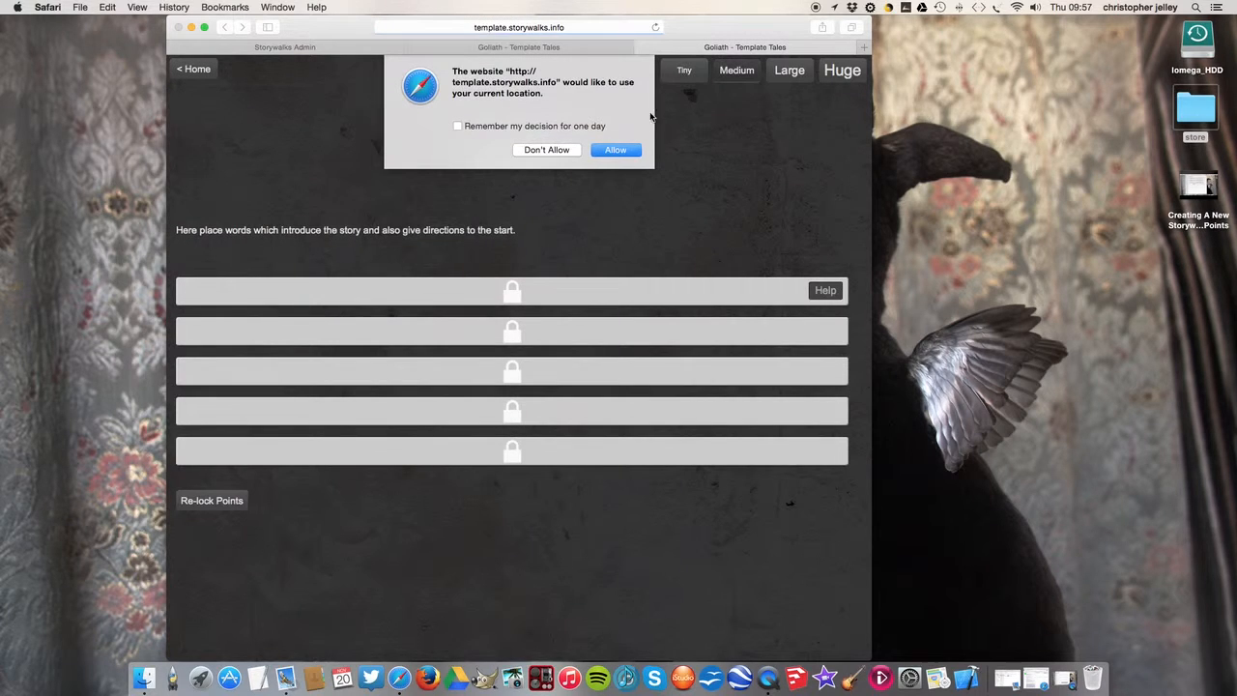
pyautogui.click(619, 150)
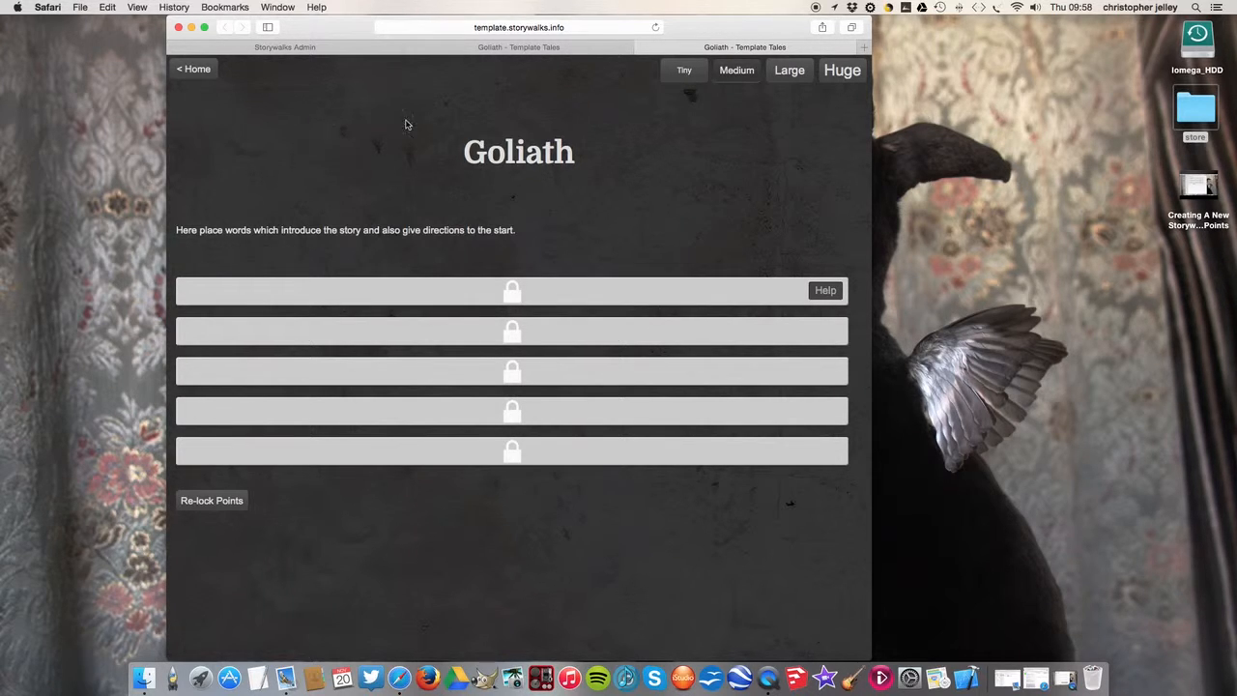
pyautogui.click(558, 47)
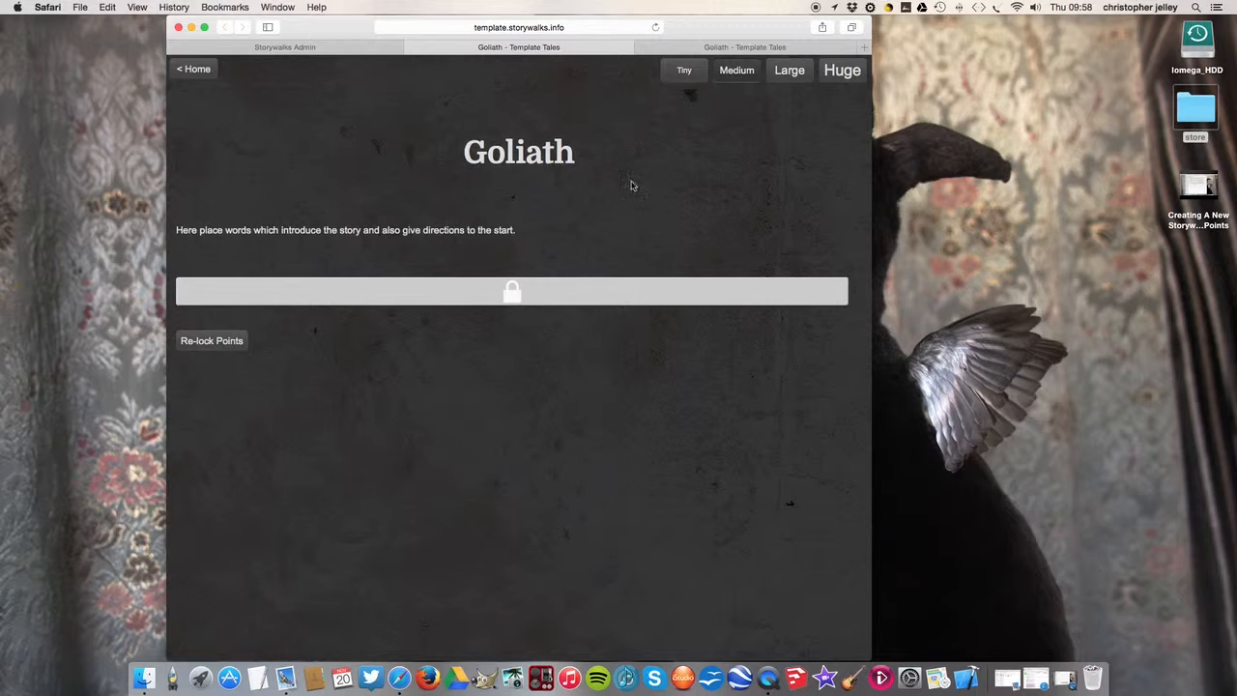
pyautogui.click(720, 48)
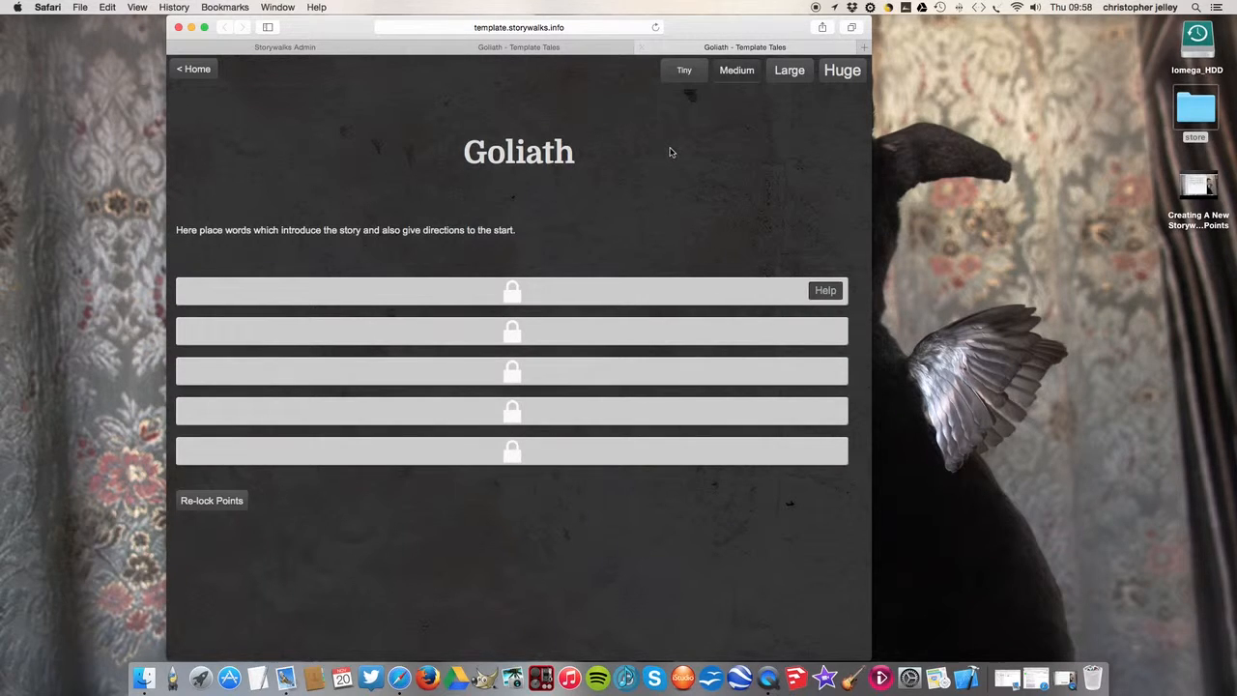